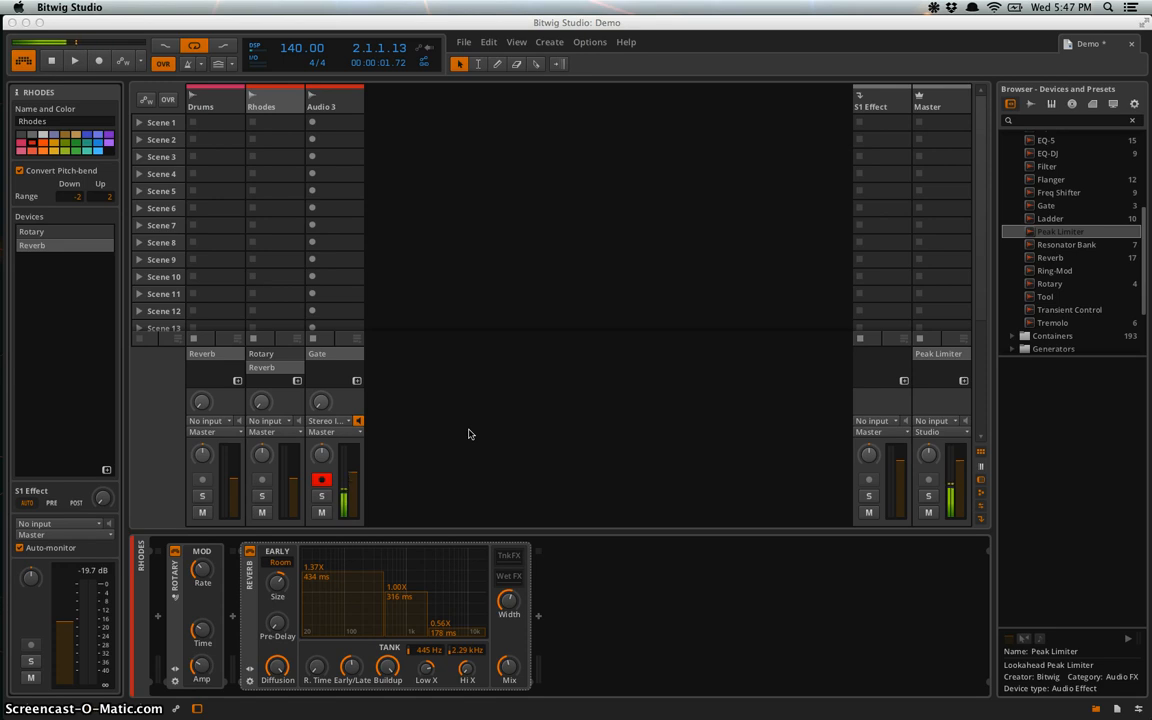
- Collapse the Audio FX devices in the browser, expand the Modulators category and select Audio MOD
{"action": "scroll", "coordinate": [1040, 230], "scroll_direction": "up", "scroll_amount": 5}
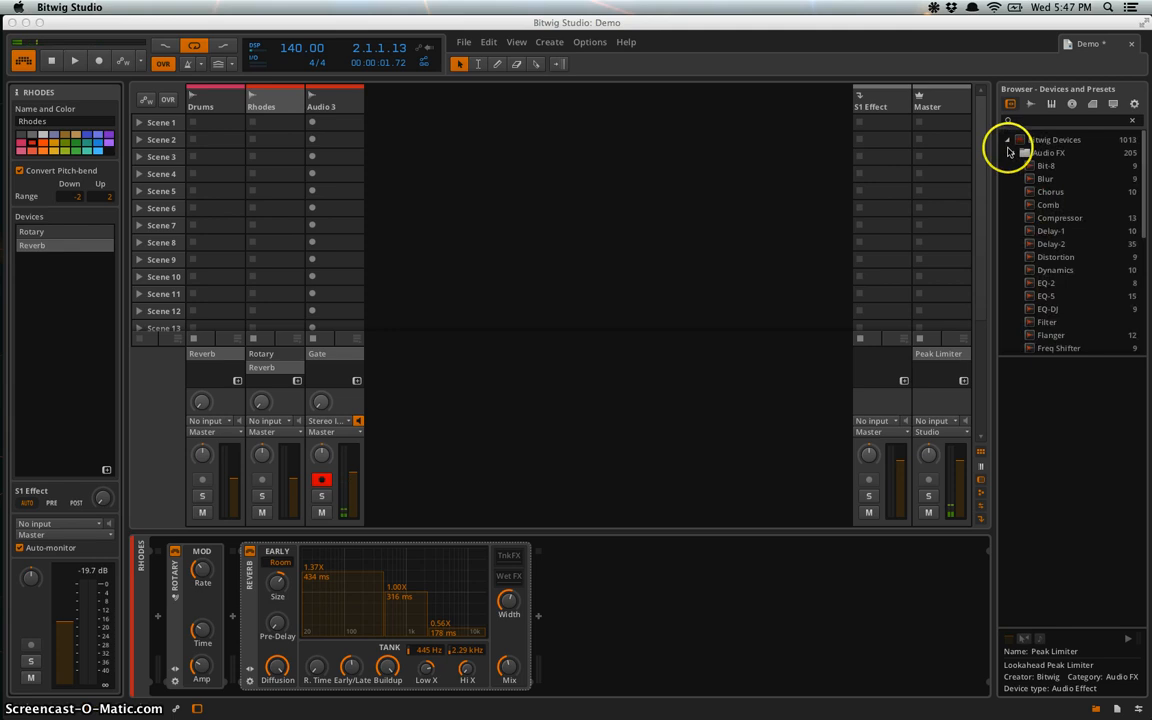
{"action": "left_click", "coordinate": [1012, 153]}
{"action": "left_click", "coordinate": [1012, 155]}
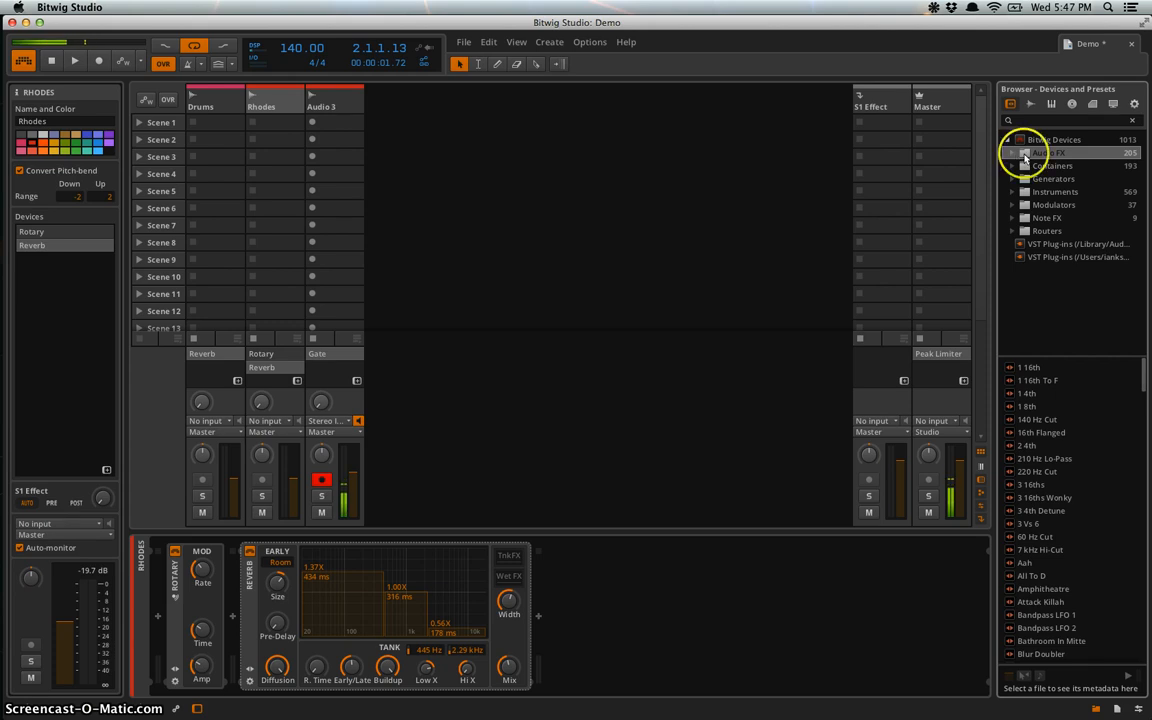
{"action": "left_click", "coordinate": [1011, 205]}
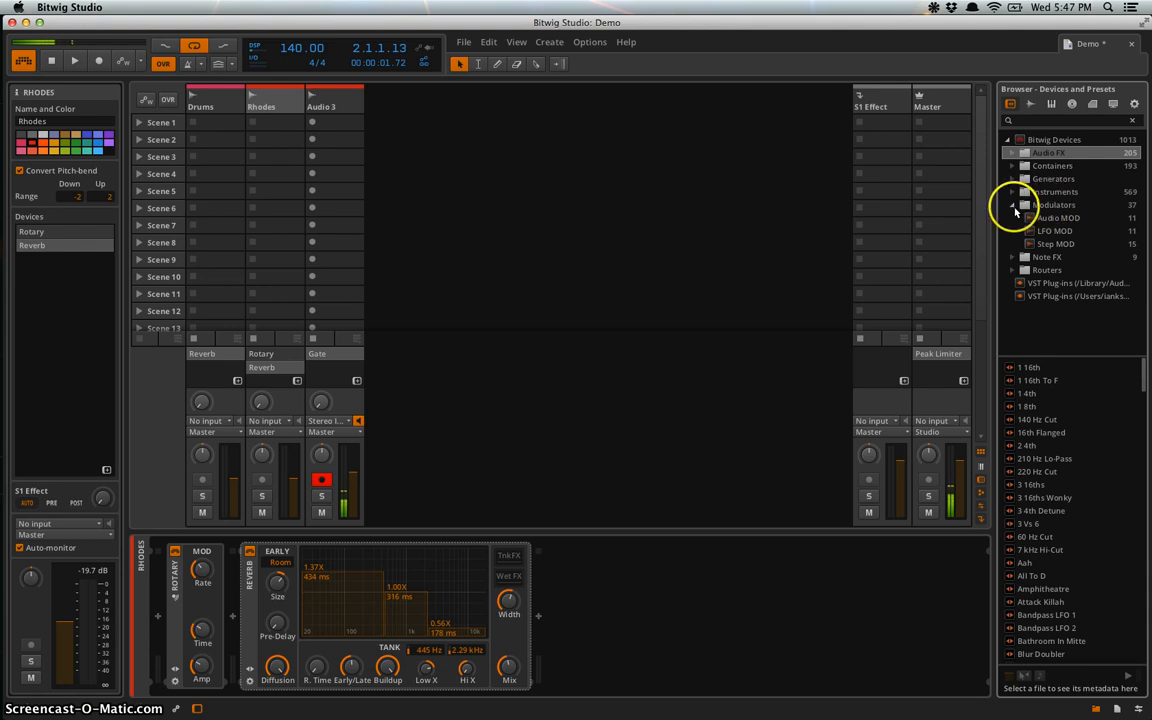
{"action": "left_click", "coordinate": [1058, 218]}
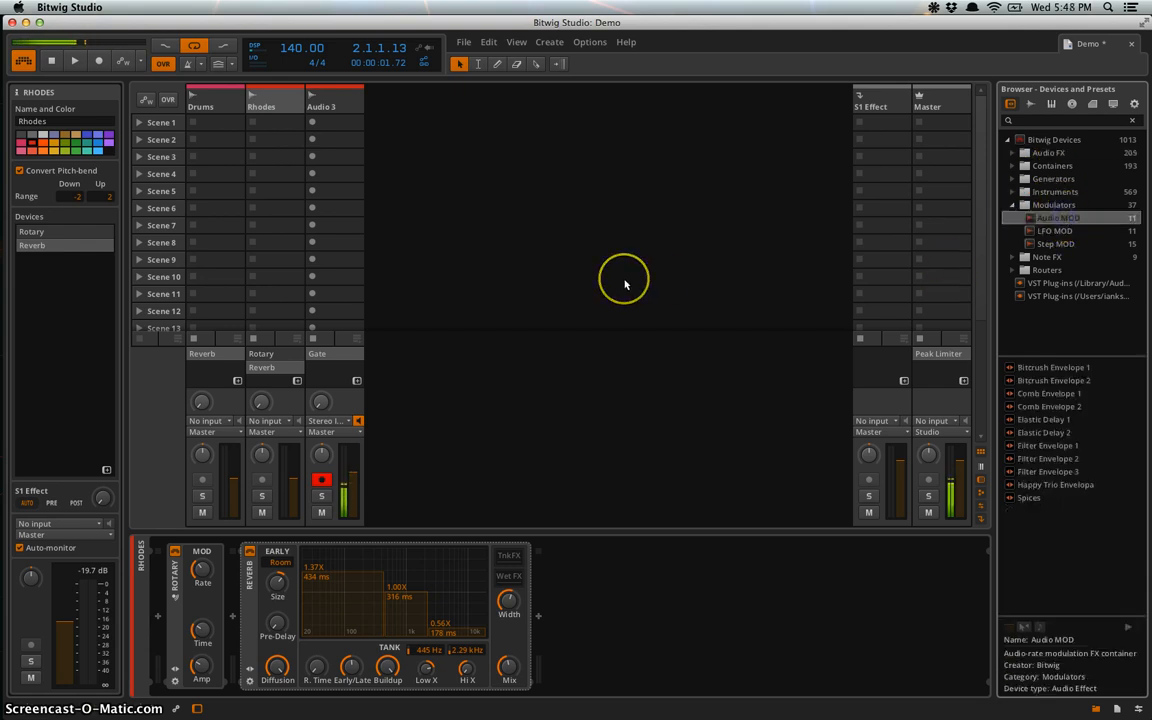
- Show the arrangement timeline, select the Rhodes clip and play the loop to hear it without modulation
{"action": "key", "text": "alt+1"}
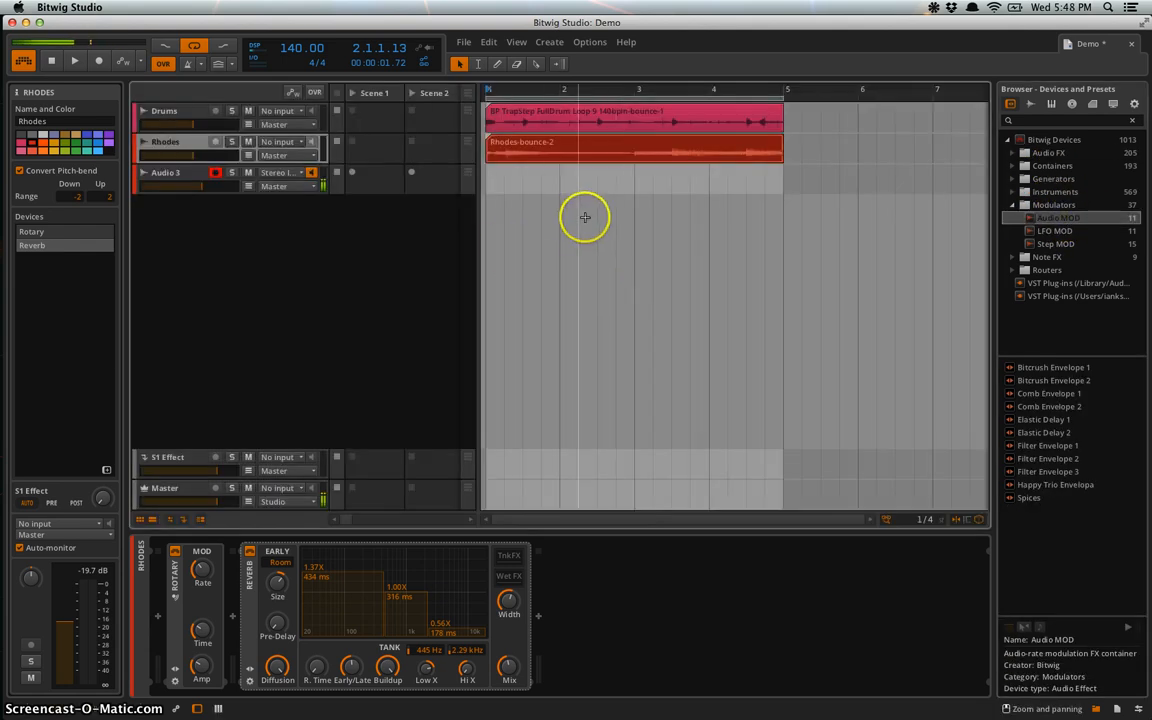
{"action": "left_click", "coordinate": [540, 158]}
{"action": "key", "text": "space"}
{"action": "key", "text": "XF86AudioRaiseVolume"}
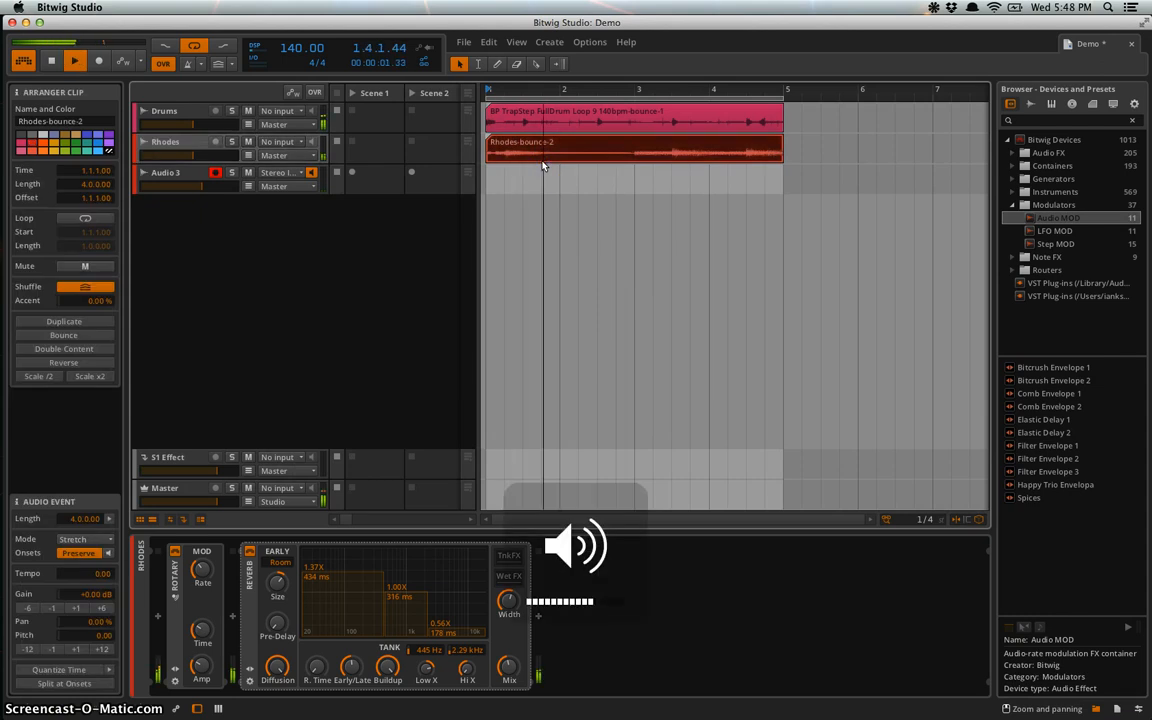
{"action": "key", "text": "XF86AudioRaiseVolume"}
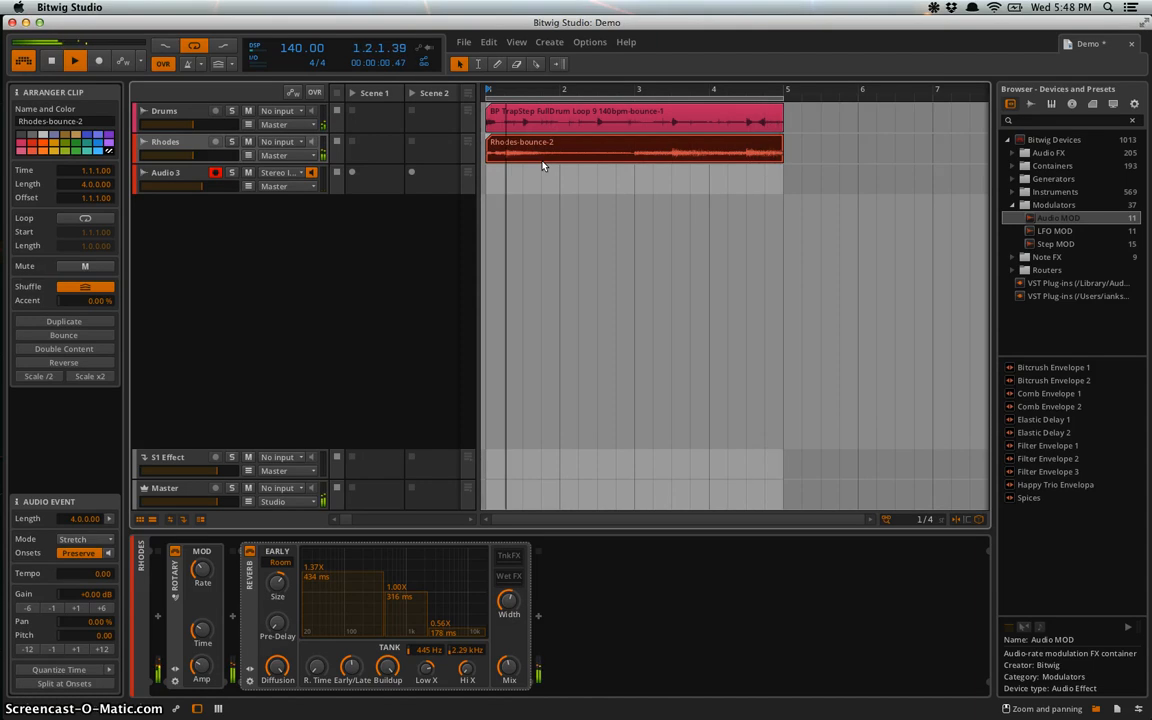
{"action": "key", "text": "XF86AudioMute"}
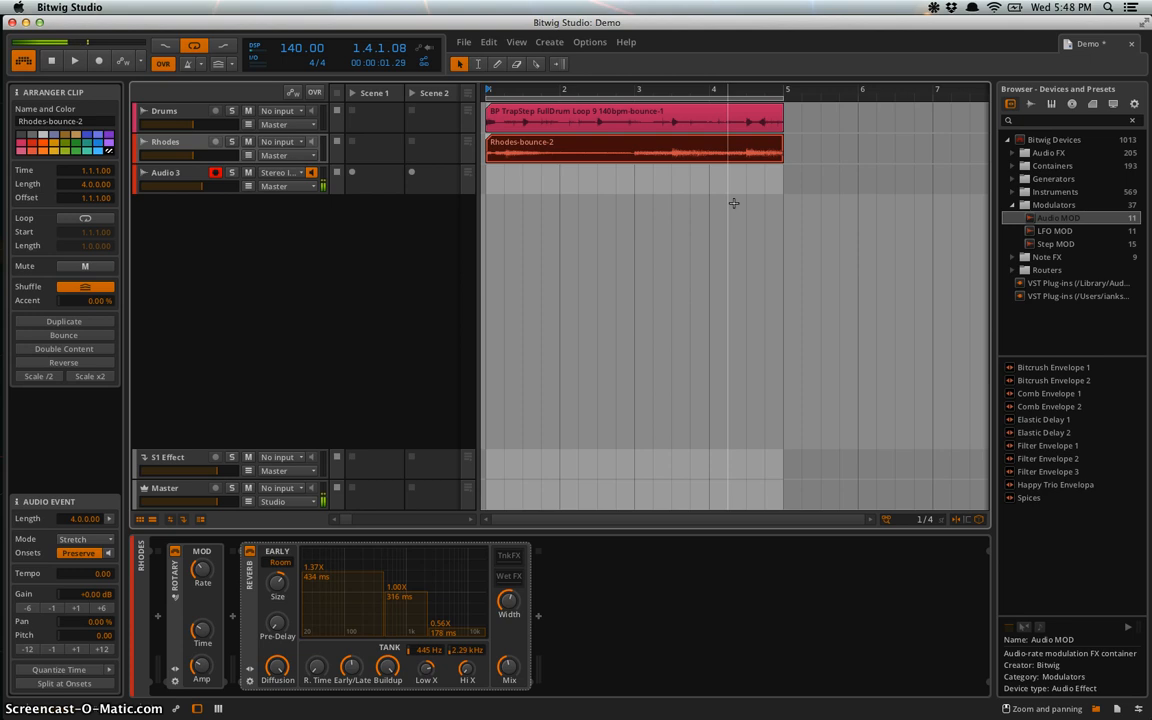
- Add the Step MOD modulator after the Reverb in the Rhodes track's device chain
{"action": "left_click", "coordinate": [681, 203]}
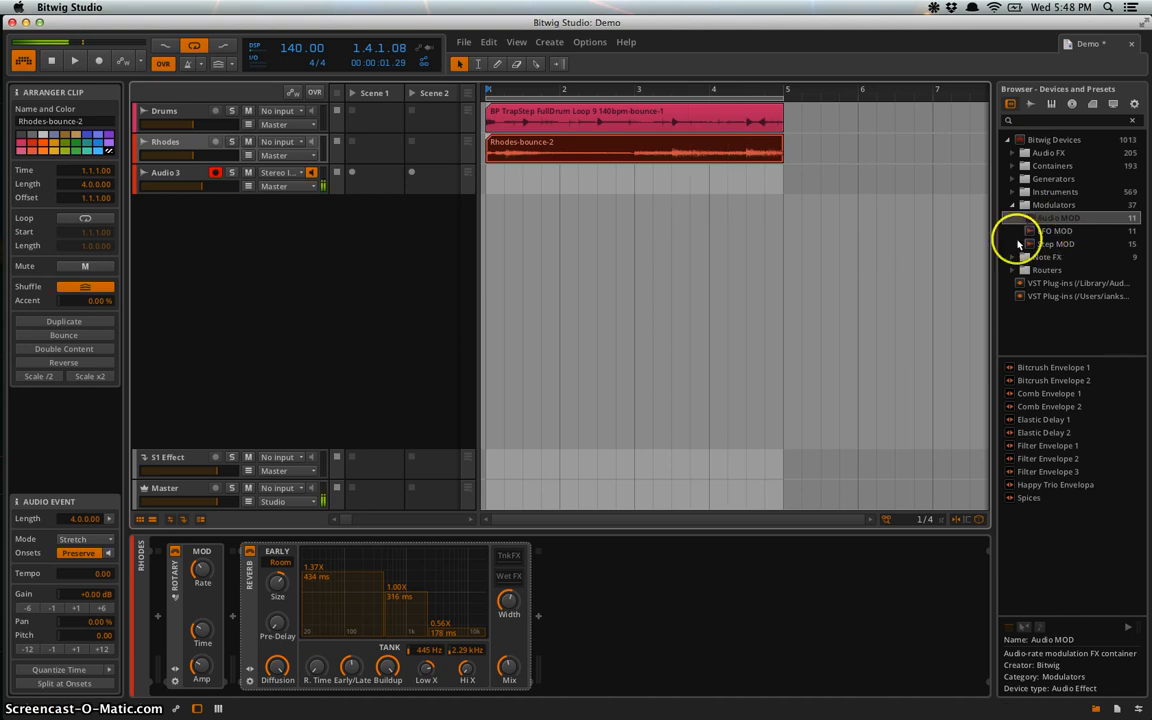
{"action": "left_click", "coordinate": [1057, 233]}
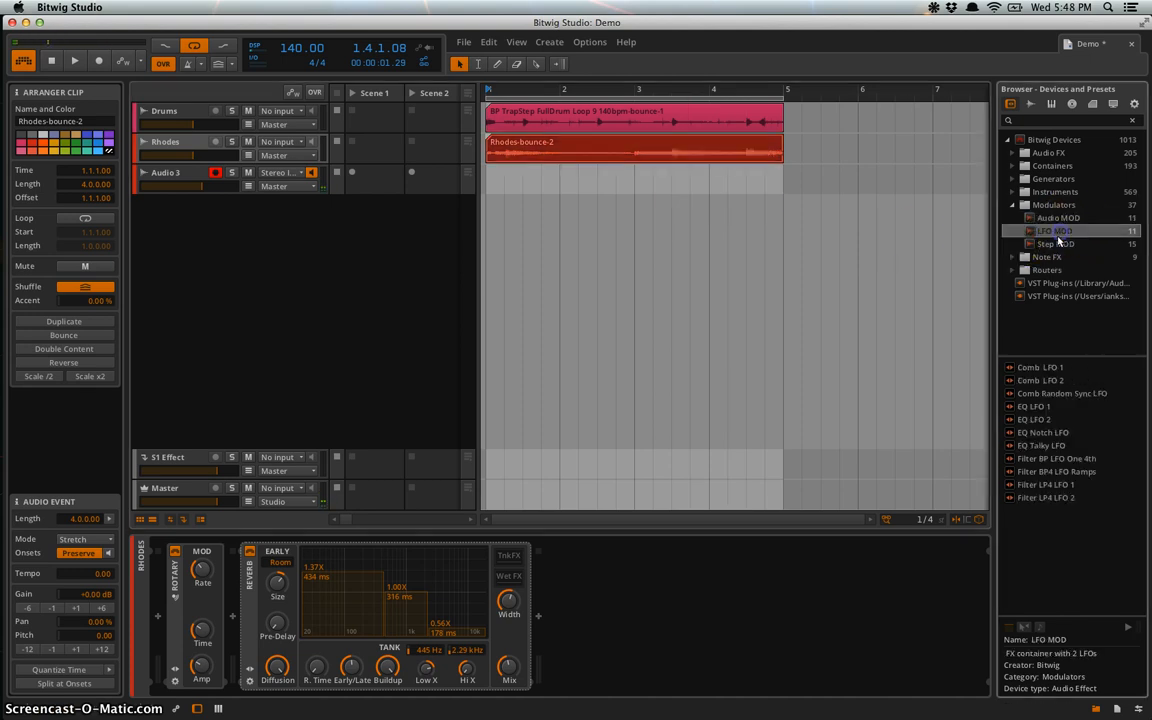
{"action": "left_click", "coordinate": [1054, 245]}
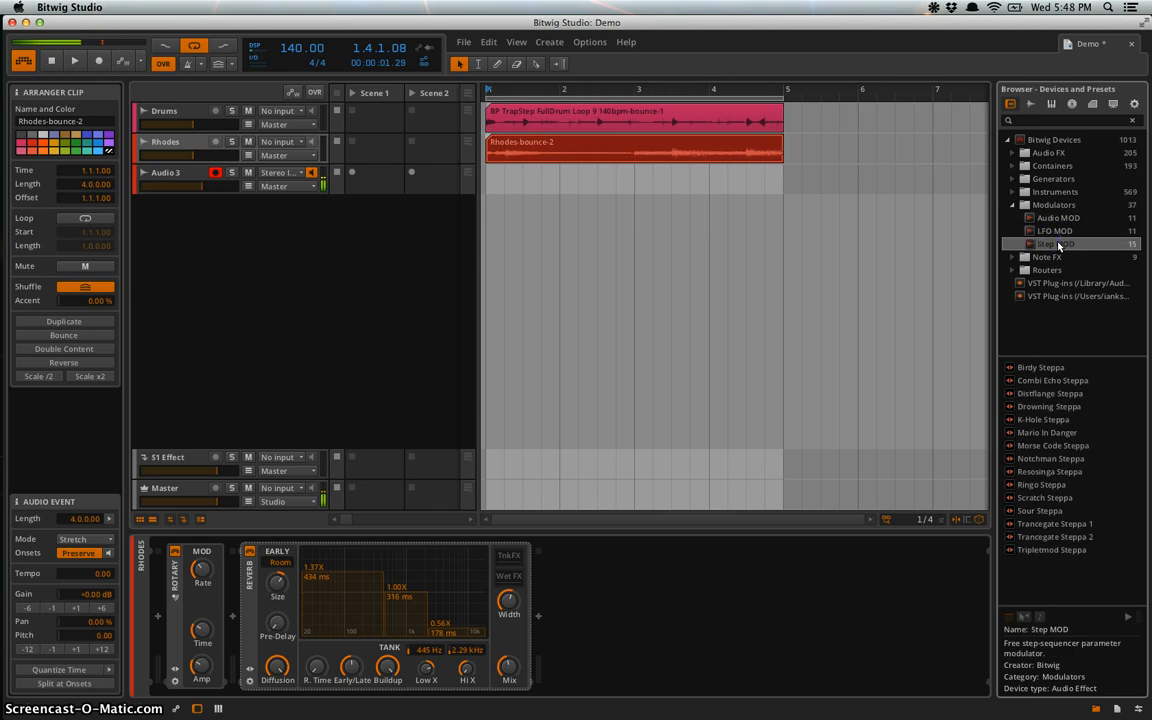
{"action": "left_click_drag", "start_coordinate": [1058, 246], "coordinate": [743, 589]}
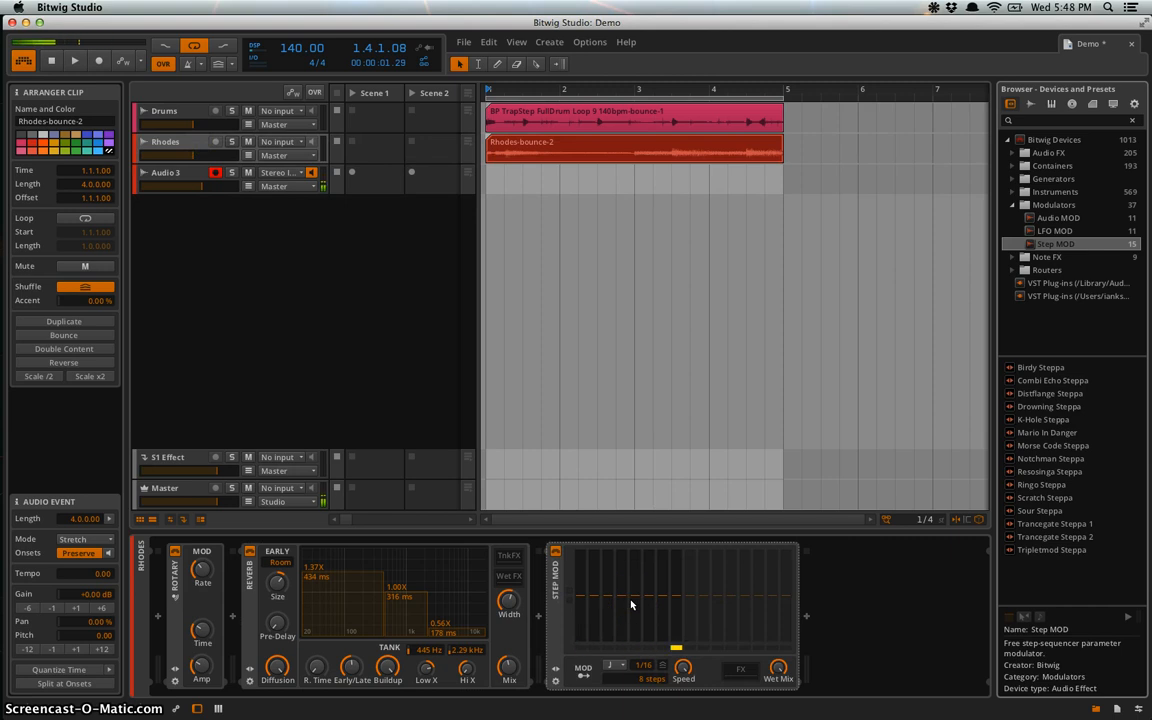
{"action": "mouse_move", "coordinate": [631, 605]}
{"action": "left_mouse_down"}
{"action": "mouse_move", "coordinate": [586, 630]}
{"action": "mouse_move", "coordinate": [578, 617]}
{"action": "mouse_move", "coordinate": [681, 617]}
{"action": "mouse_move", "coordinate": [571, 591]}
{"action": "mouse_move", "coordinate": [585, 589]}
{"action": "left_mouse_up"}
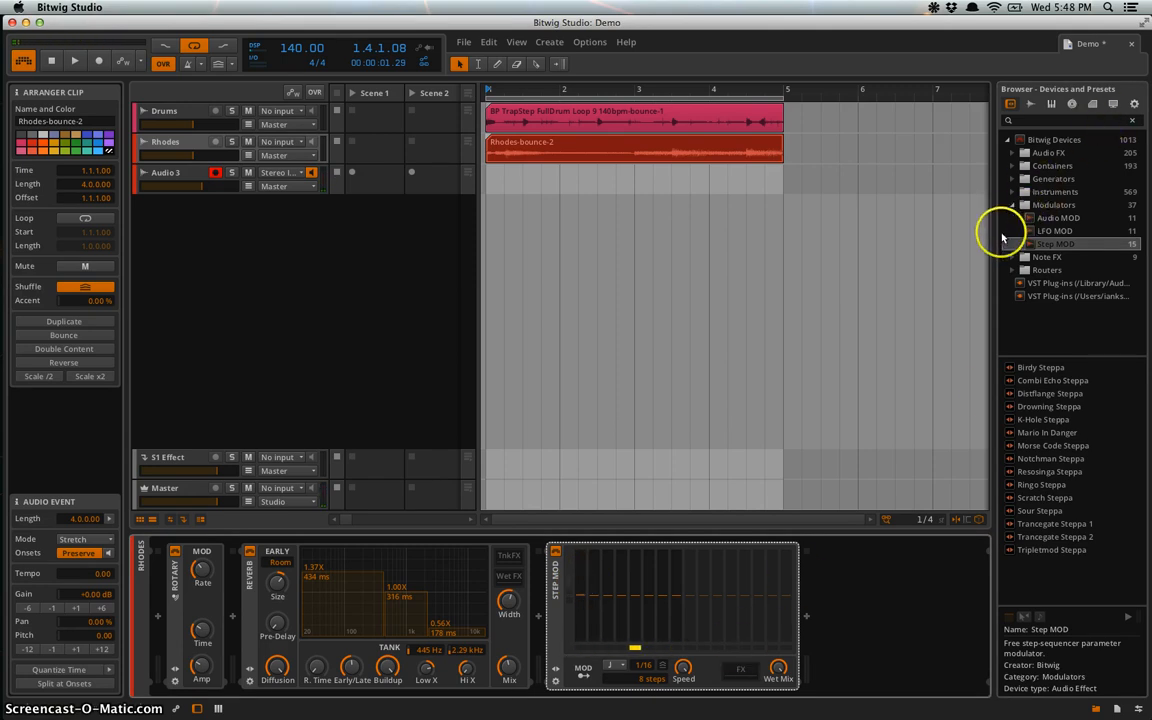
- Open the Step MOD's nested FX chain and insert a Distortion device in it
{"action": "left_click", "coordinate": [806, 617]}
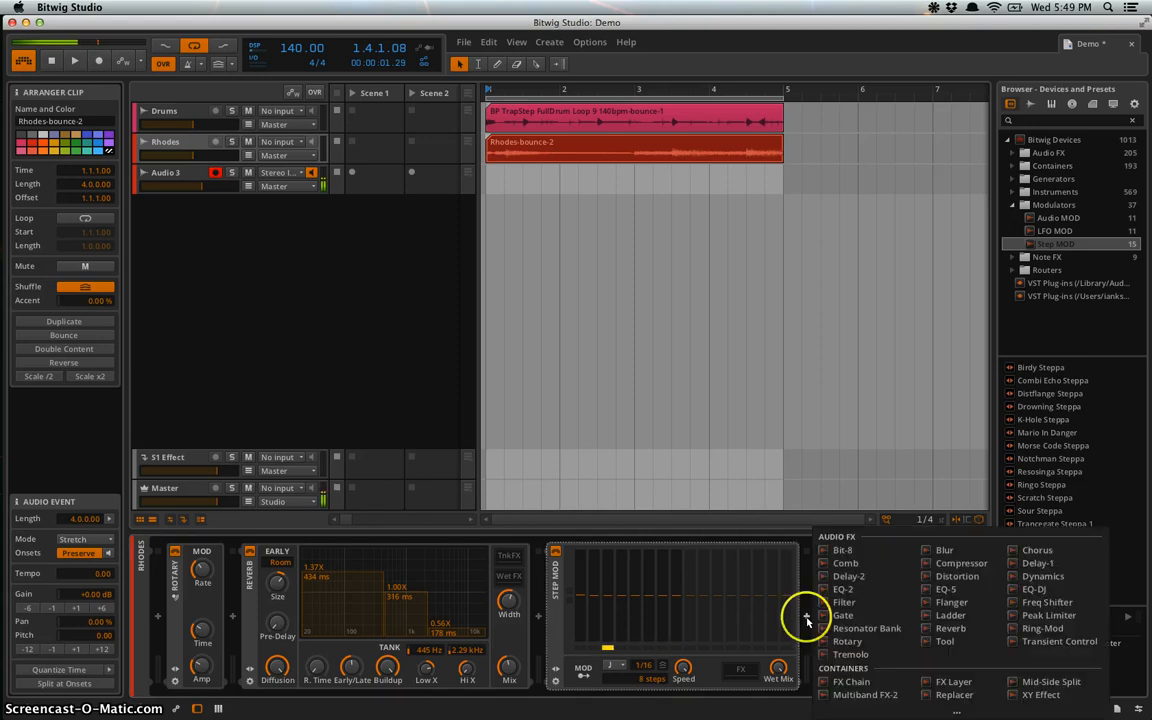
{"action": "left_click", "coordinate": [801, 619]}
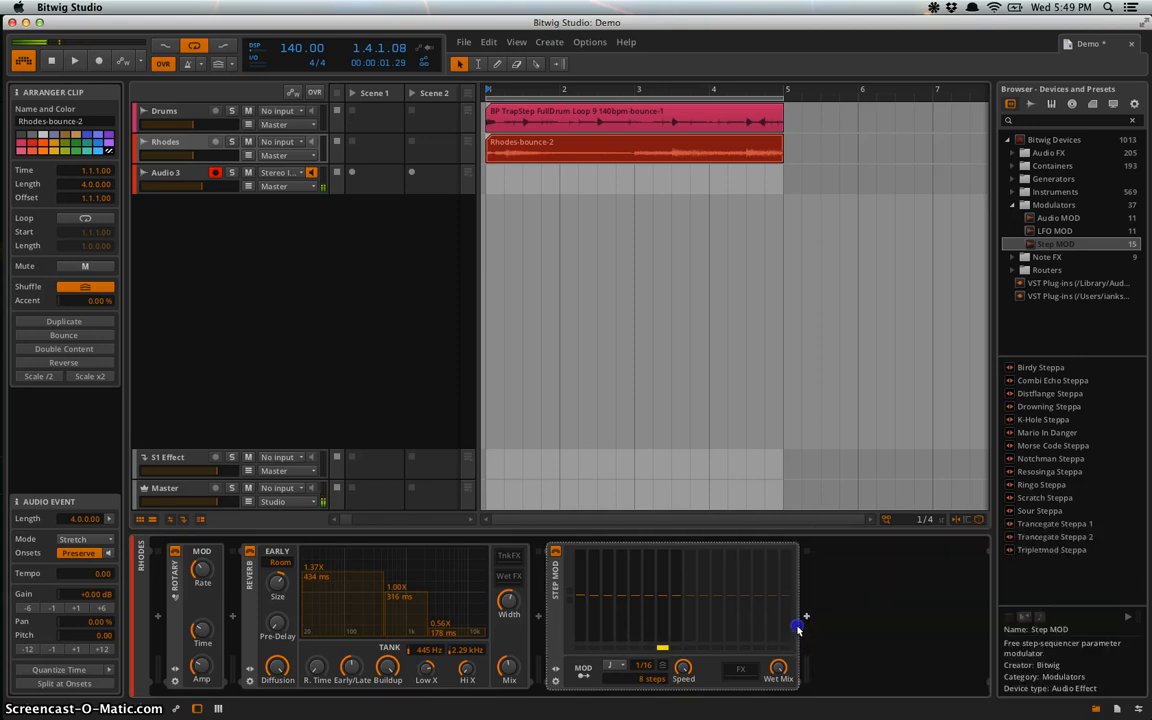
{"action": "left_click", "coordinate": [744, 677]}
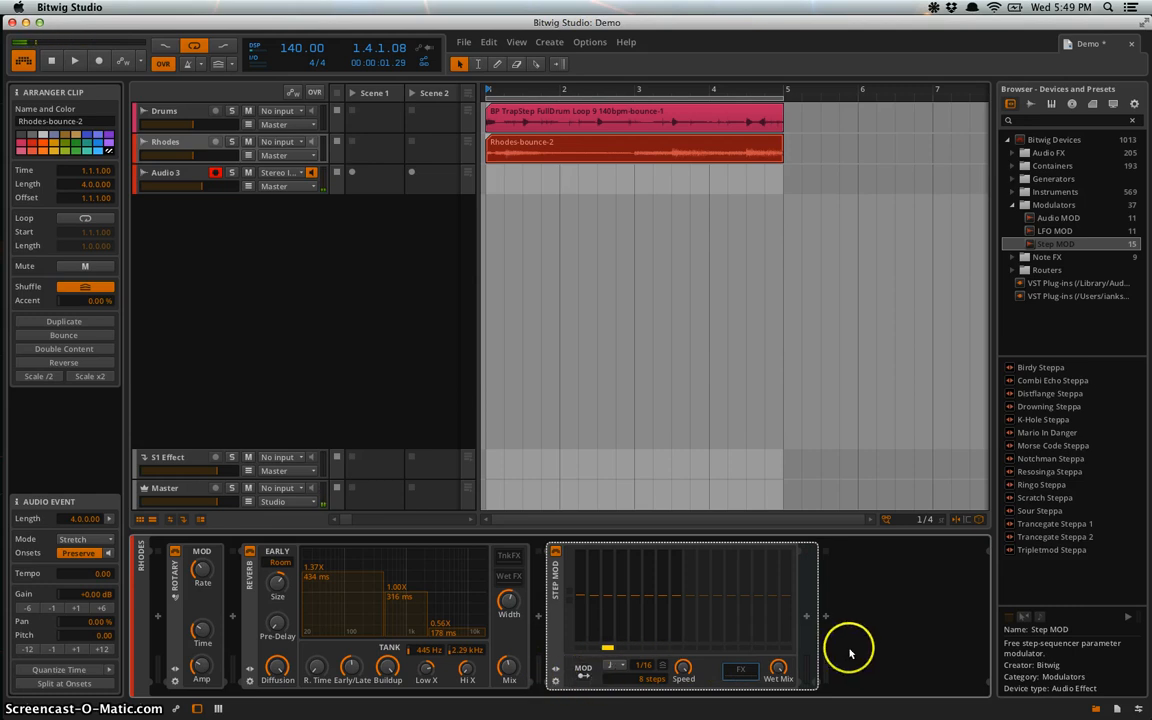
{"action": "left_click", "coordinate": [806, 618]}
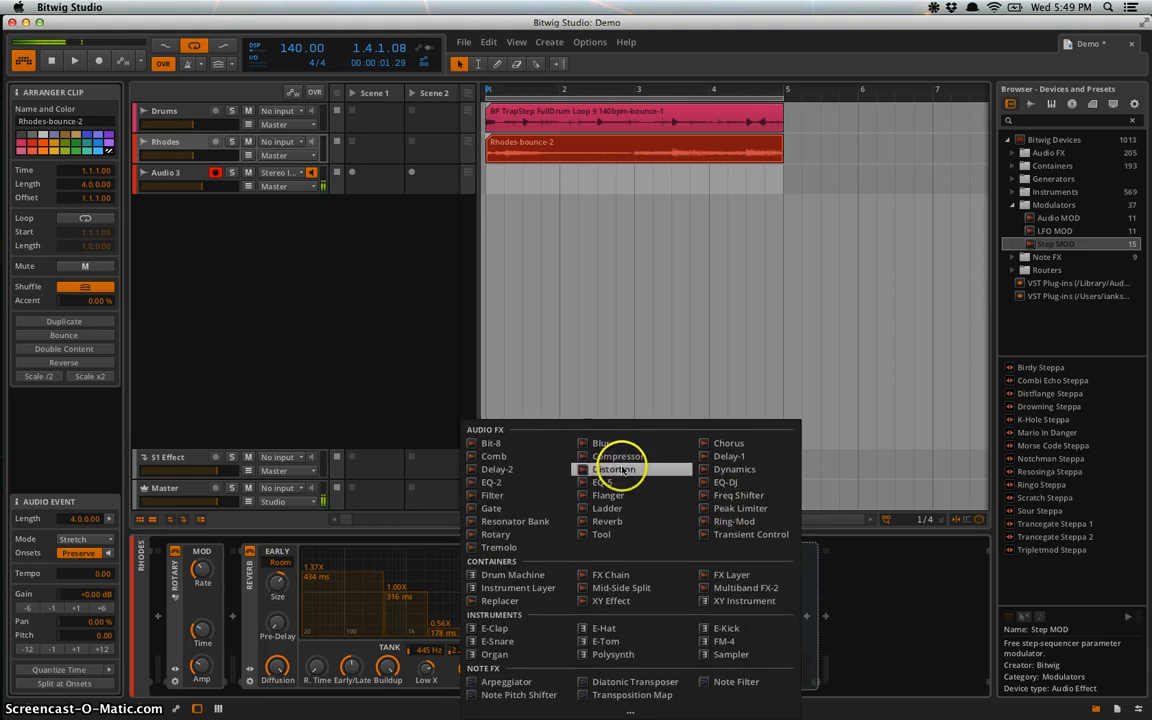
{"action": "left_click", "coordinate": [620, 469]}
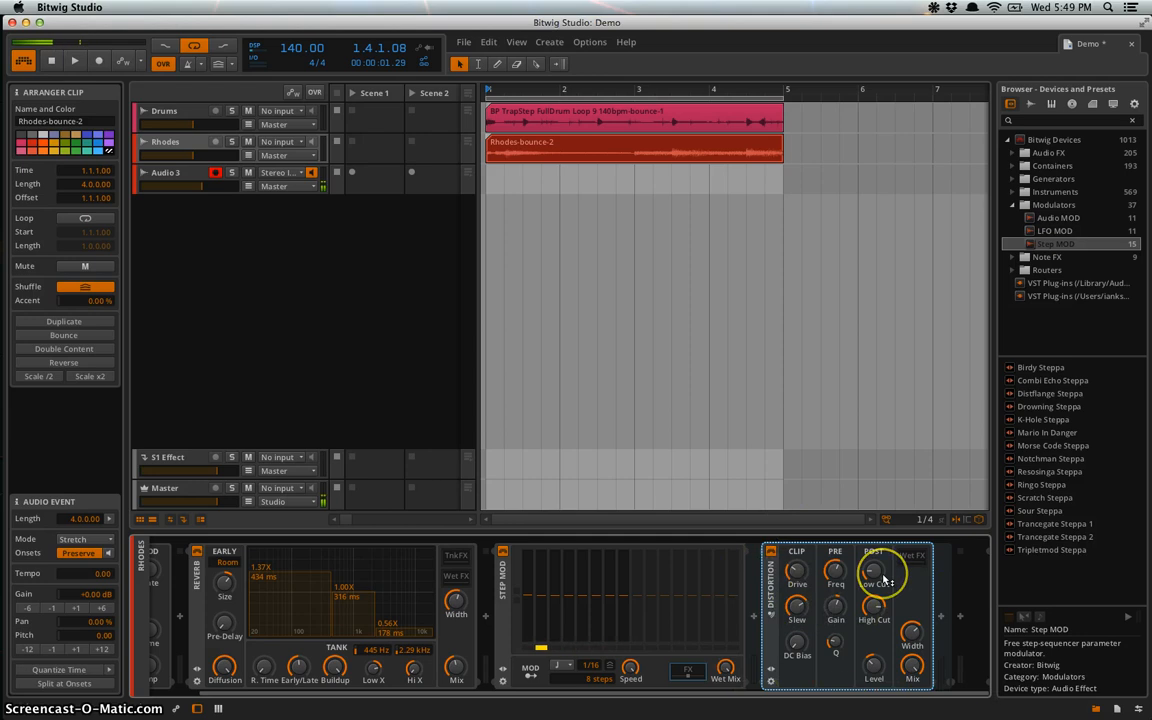
- Map the Step MOD's modulation output to the Distortion's Drive with an amount of about +30.20
{"action": "left_click", "coordinate": [528, 666]}
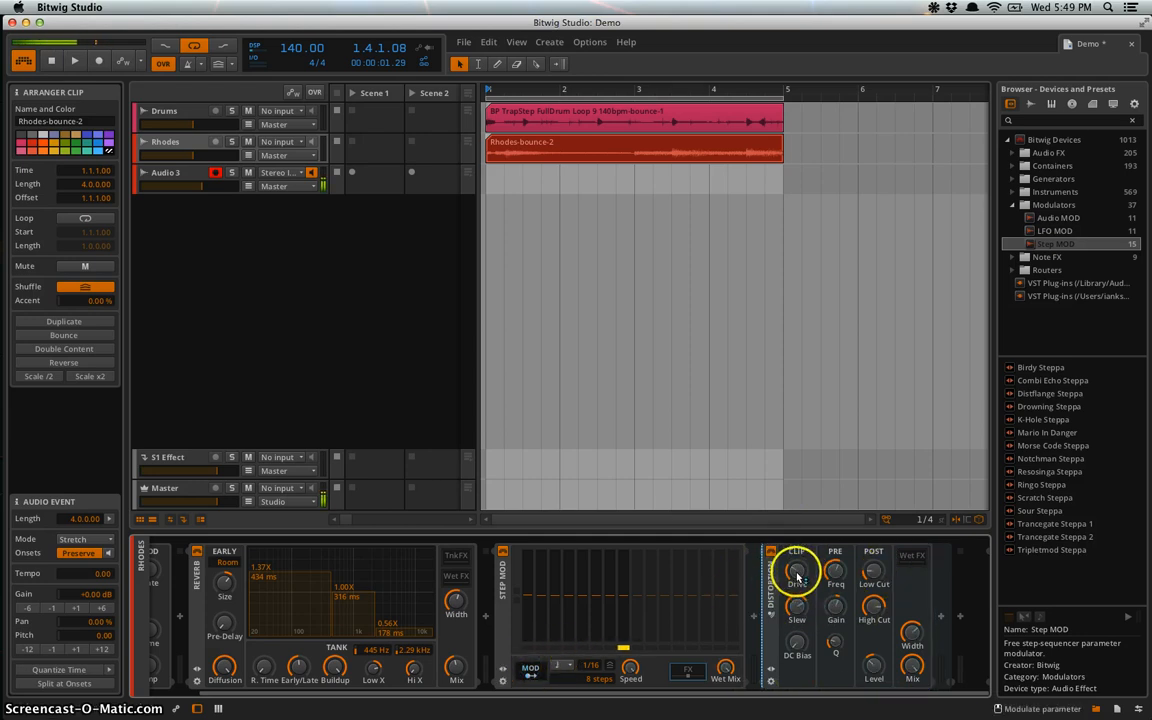
{"action": "left_click_drag", "start_coordinate": [800, 572], "coordinate": [797, 575]}
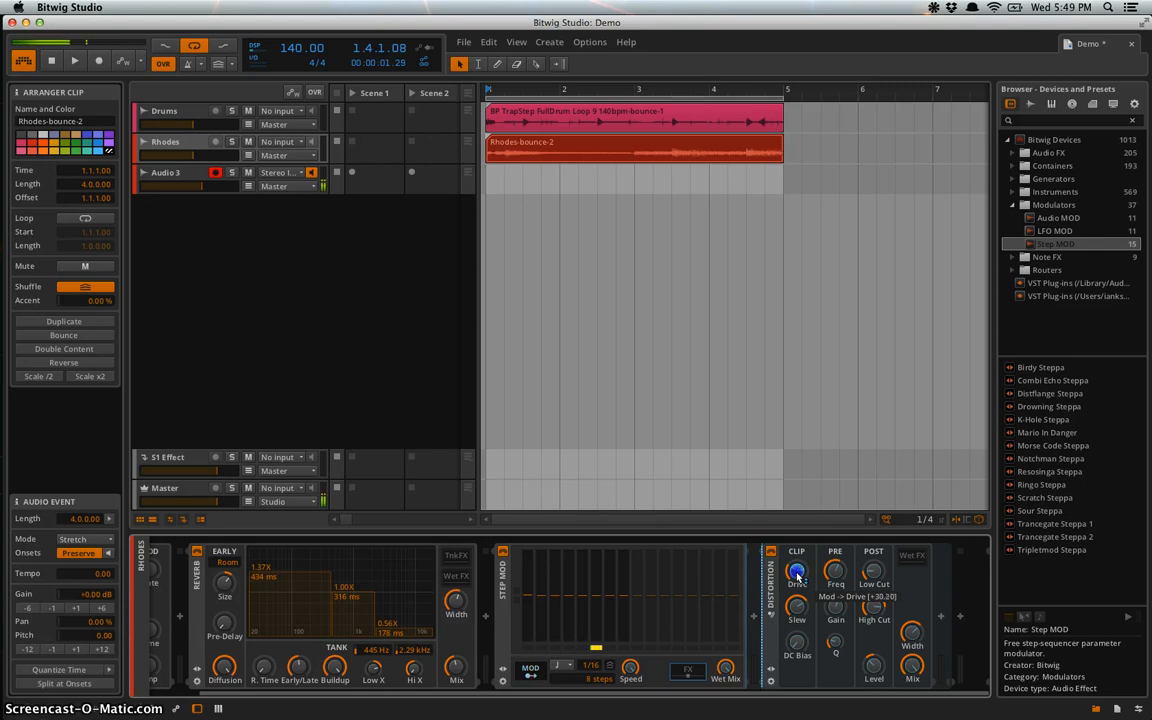
{"action": "left_click", "coordinate": [531, 668]}
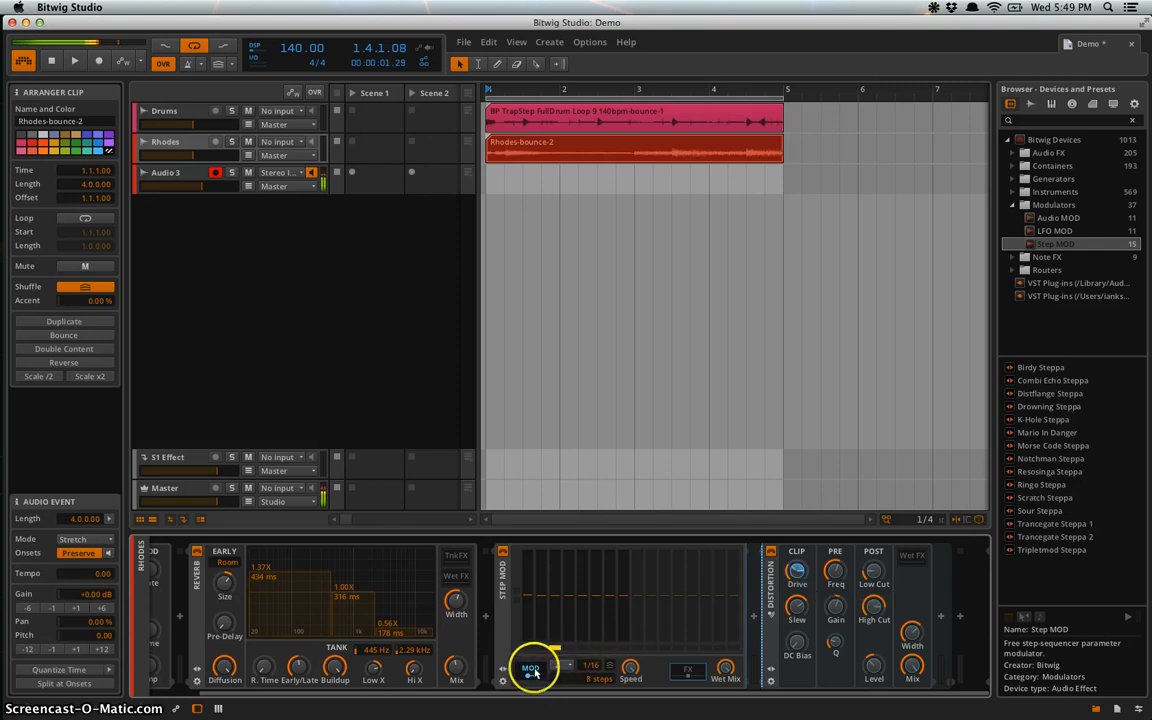
- Raise steps 1, 3, 5, 7 and 8 of the Step MOD pattern, with step 1 at about 71.3% and step 3 lower
{"action": "left_click", "coordinate": [527, 587]}
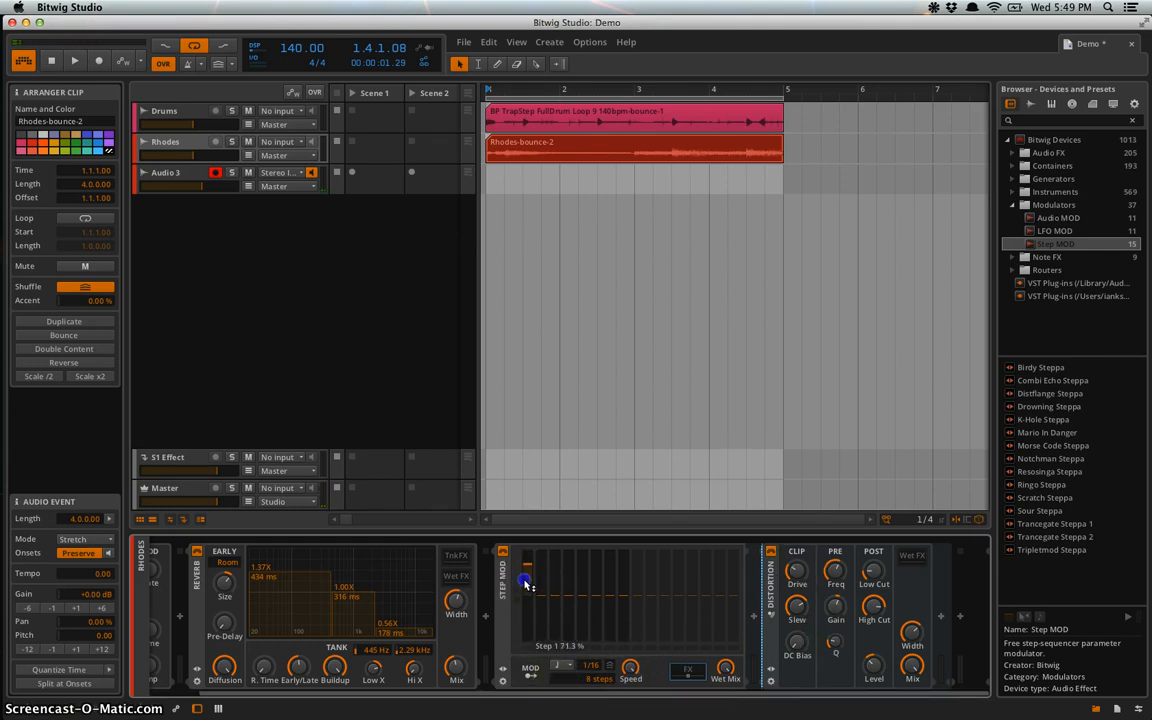
{"action": "left_click", "coordinate": [554, 572]}
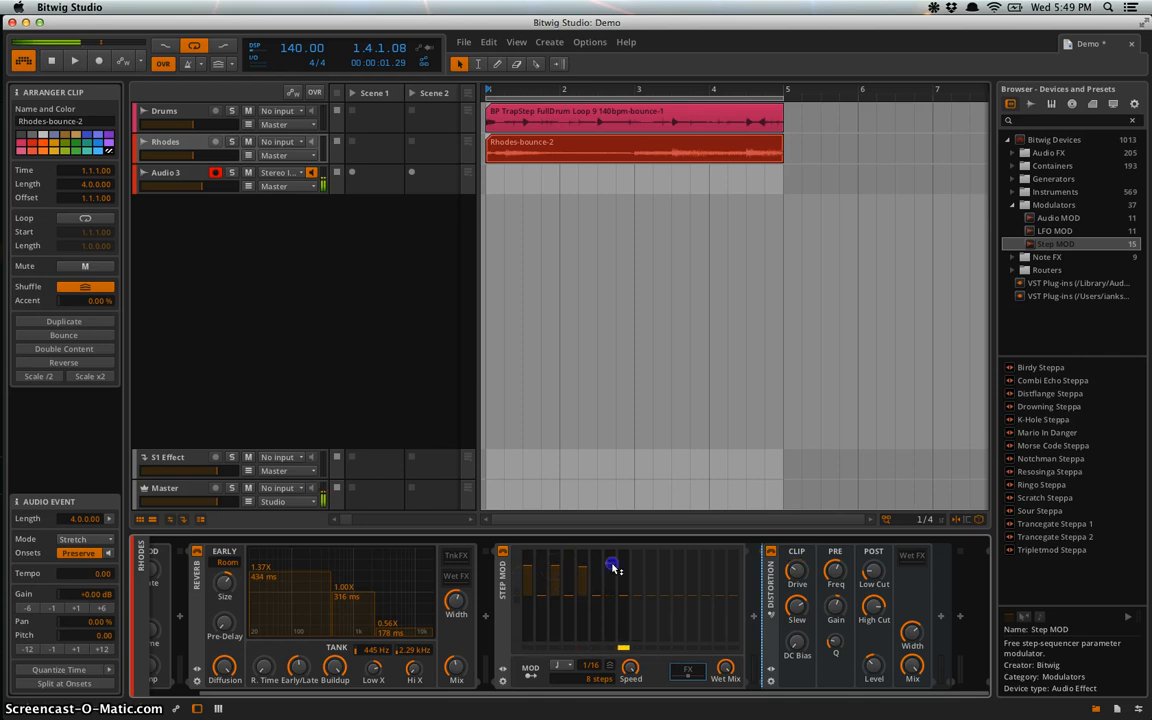
{"action": "left_click", "coordinate": [555, 581]}
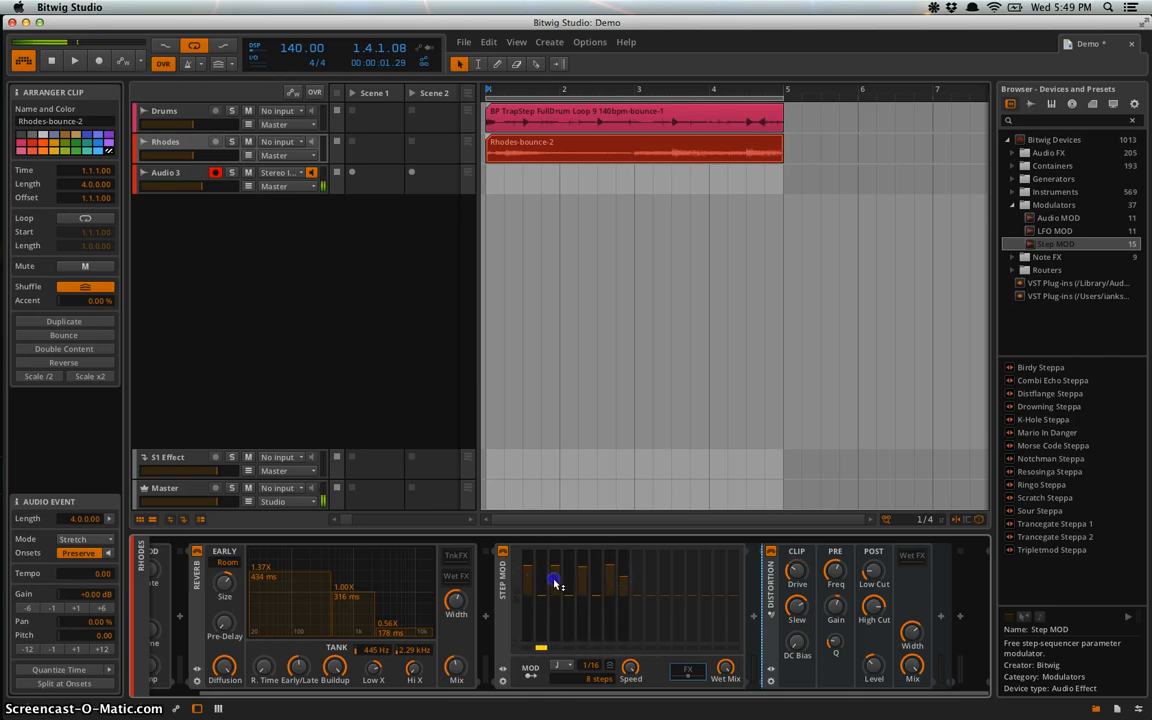
{"action": "left_click", "coordinate": [580, 569]}
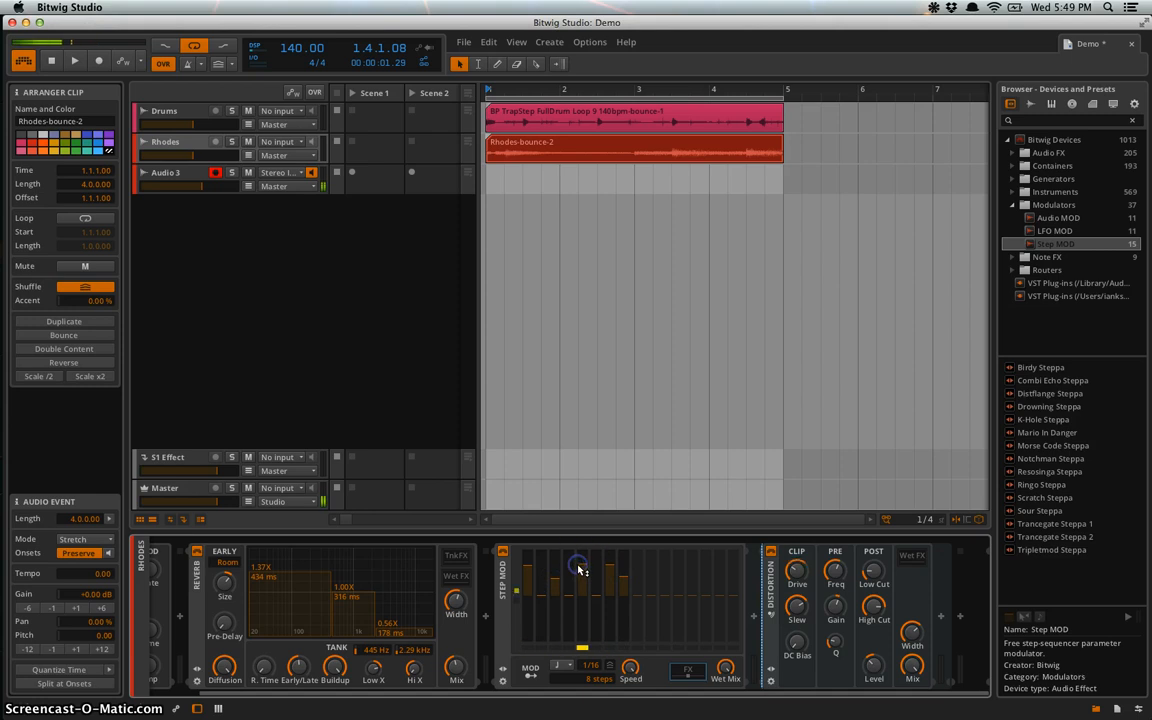
- Play the loop to hear the stepped distortion and adjust the Distortion's output Level while listening
{"action": "key", "text": "XF86AudioRaiseVolume"}
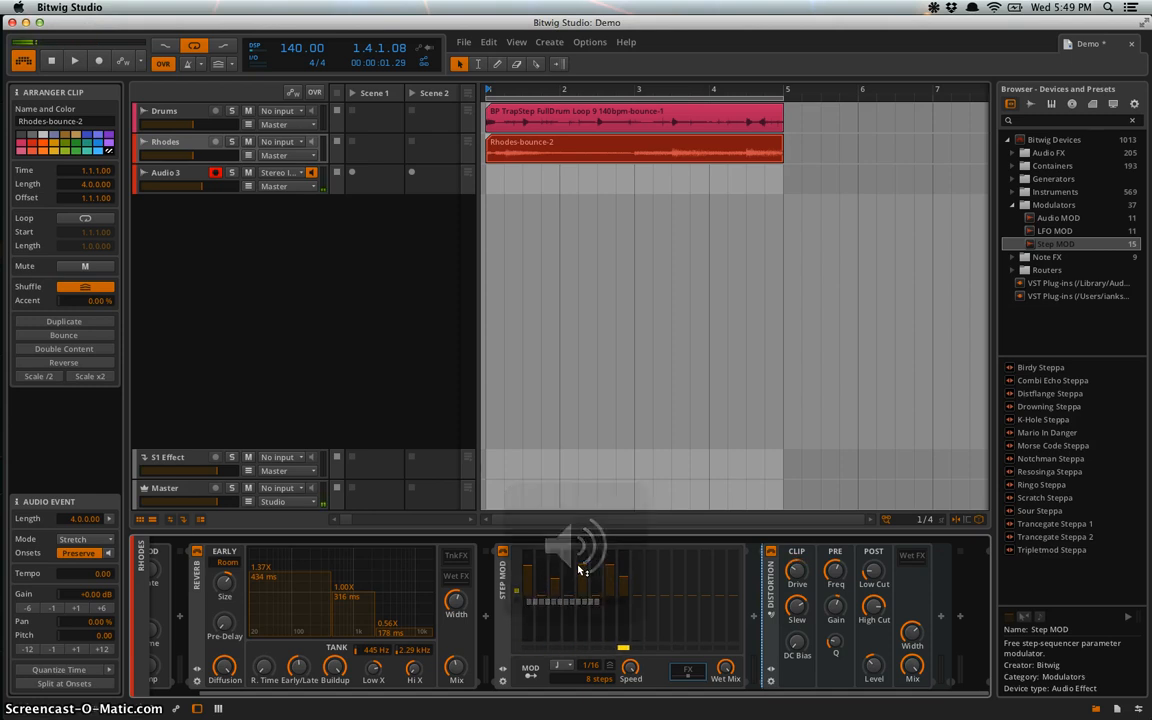
{"action": "key", "text": "space"}
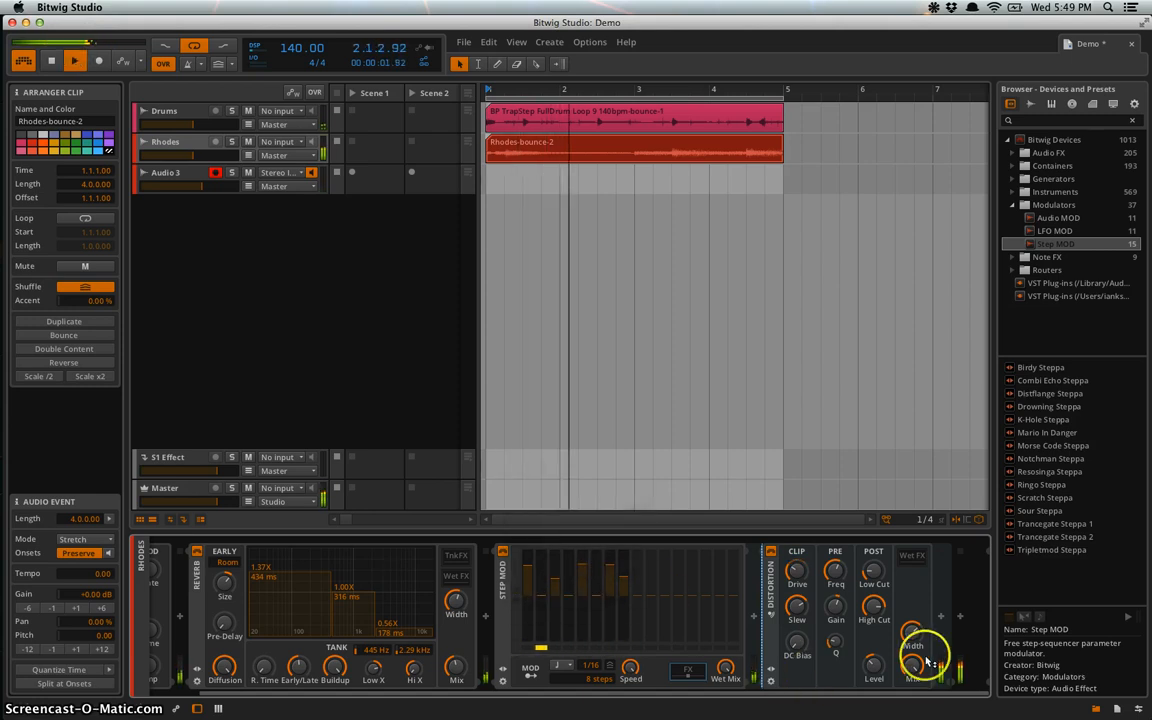
{"action": "left_click_drag", "start_coordinate": [873, 660], "coordinate": [872, 661]}
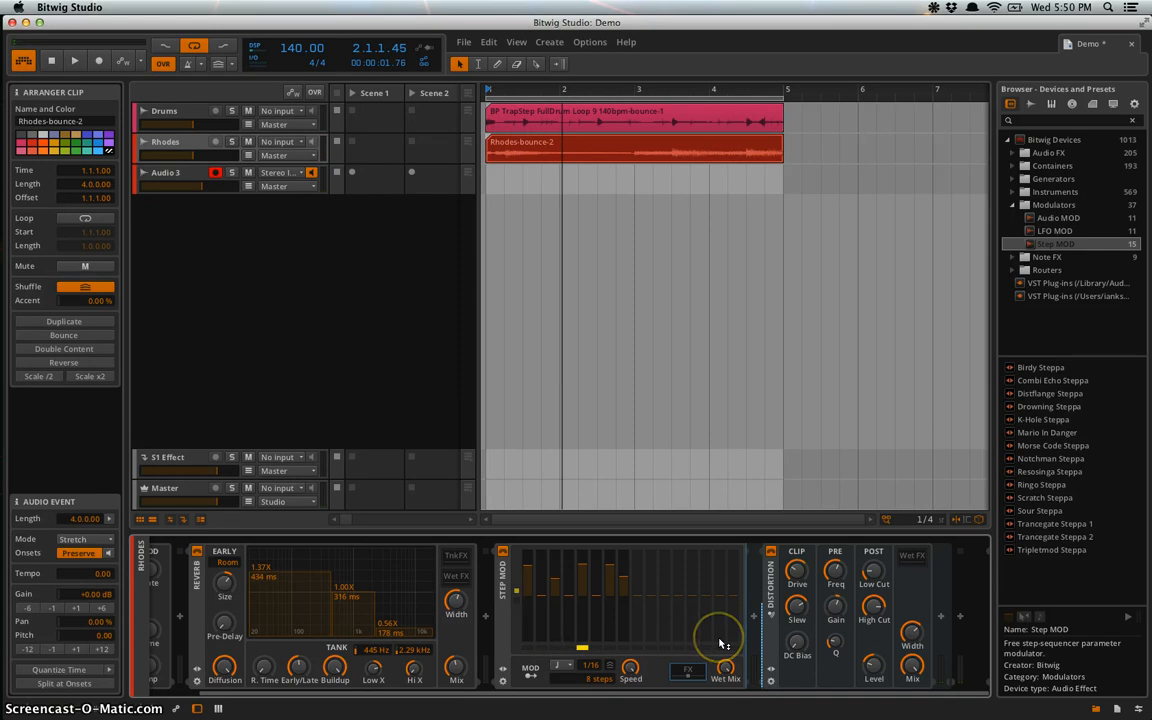
{"action": "key", "text": "XF86AudioMute"}
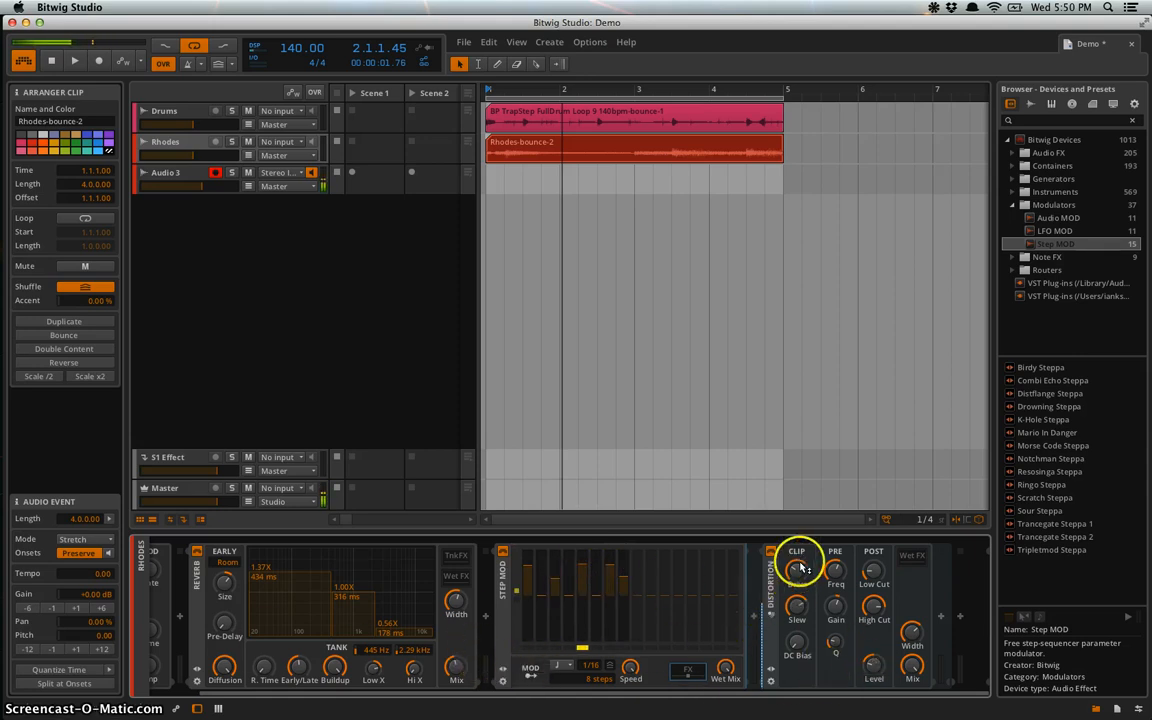
- Map the Step MOD's modulation output to the Distortion's Level with a negative amount of about -9.10
{"action": "mouse_move", "coordinate": [530, 668]}
{"action": "left_mouse_down"}
{"action": "mouse_move", "coordinate": [768, 610]}
{"action": "mouse_move", "coordinate": [797, 561]}
{"action": "mouse_move", "coordinate": [530, 672]}
{"action": "left_mouse_up"}
{"action": "left_click", "coordinate": [528, 672]}
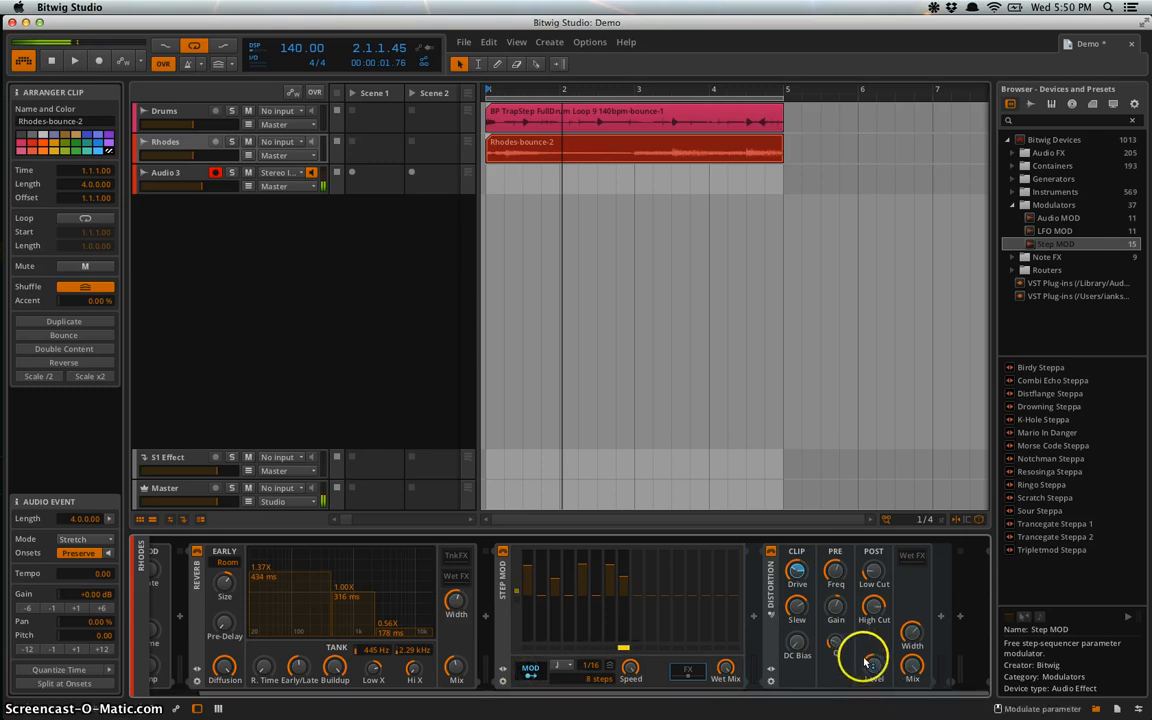
{"action": "left_click_drag", "start_coordinate": [873, 668], "coordinate": [873, 669]}
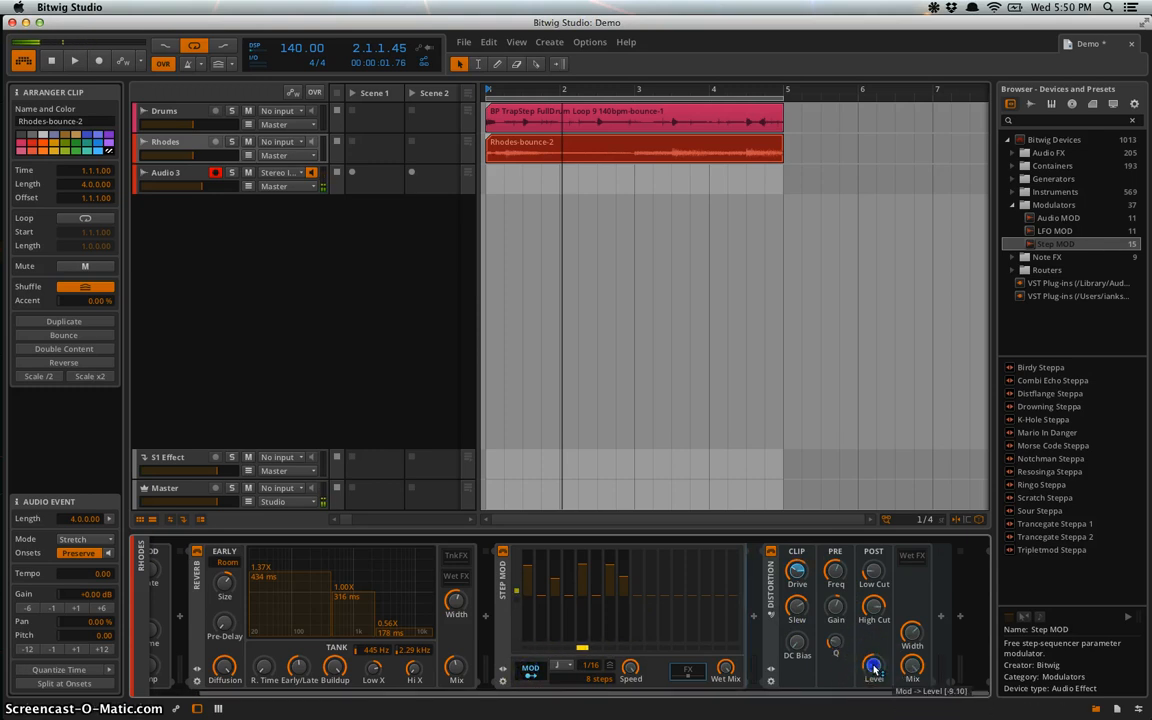
{"action": "left_click_drag", "start_coordinate": [873, 668], "coordinate": [873, 668]}
{"action": "key", "text": "XF86AudioRaiseVolume"}
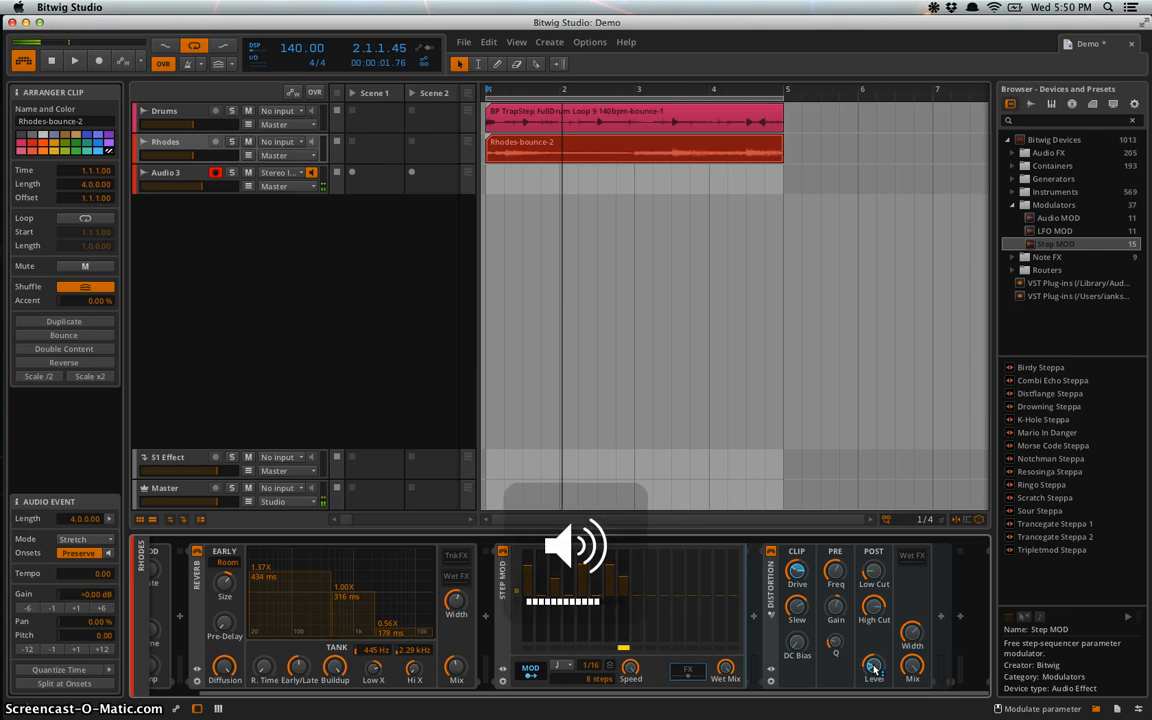
- Play the loop and fine-tune the Step MOD's modulation amount on the Distortion's Level by ear
{"action": "key", "text": "space"}
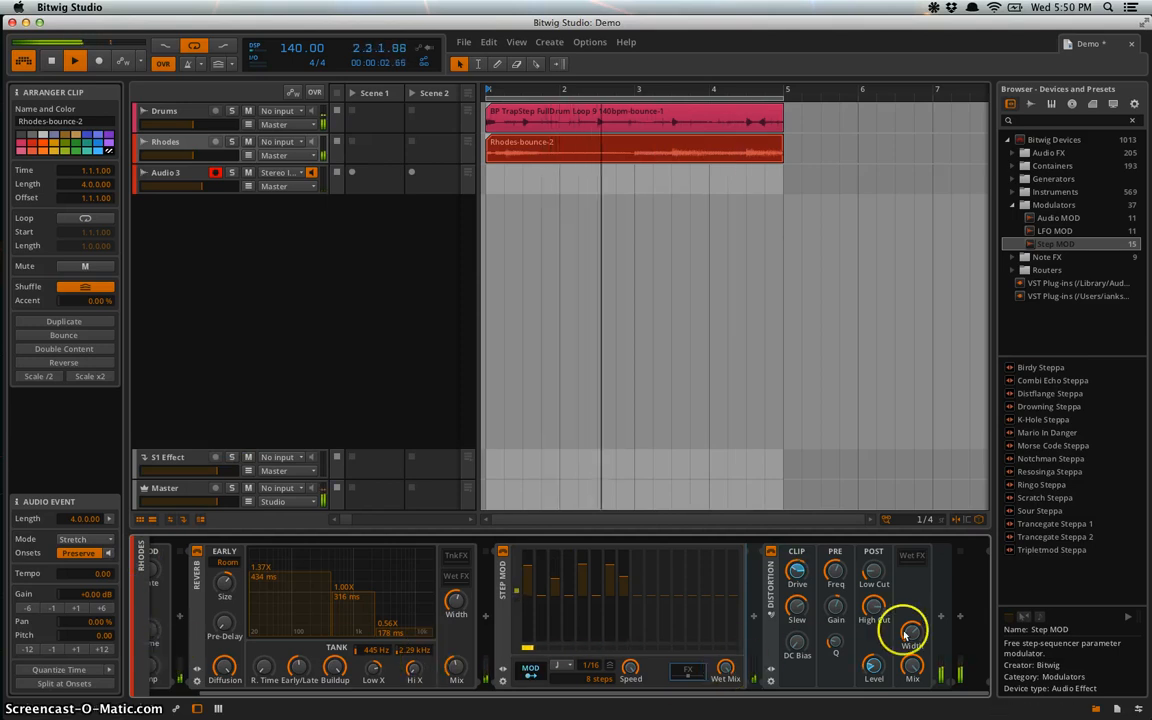
{"action": "left_click_drag", "start_coordinate": [875, 668], "coordinate": [875, 672]}
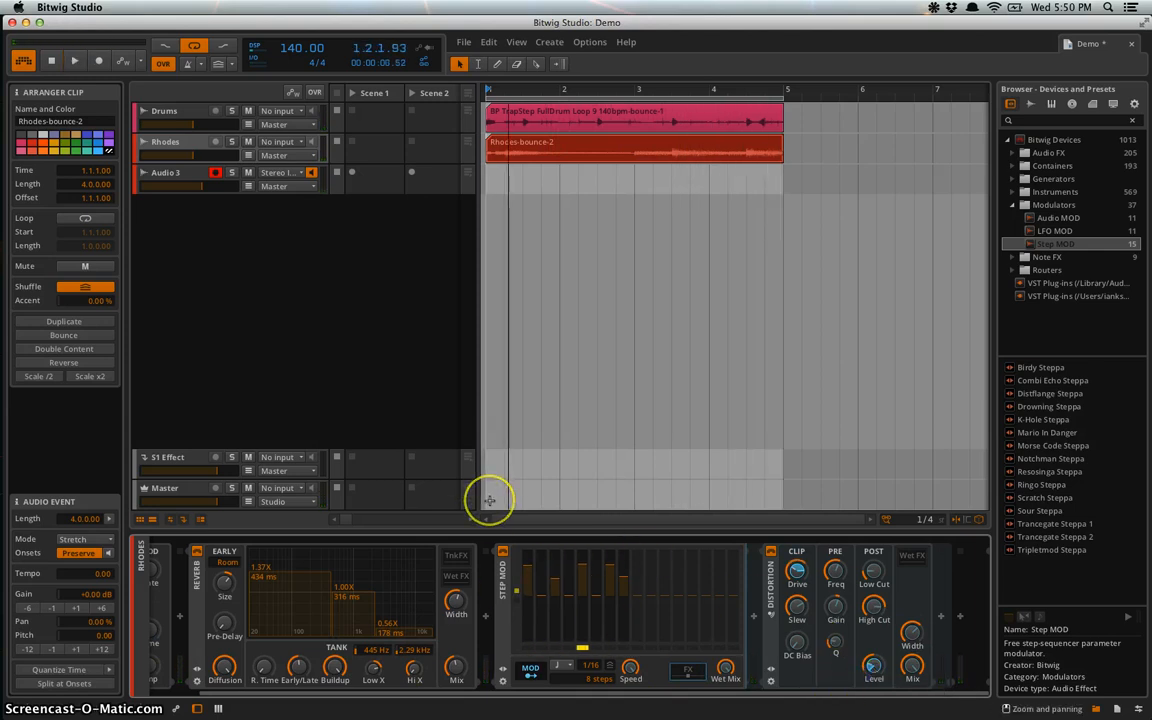
{"action": "key", "text": "XF86AudioMute"}
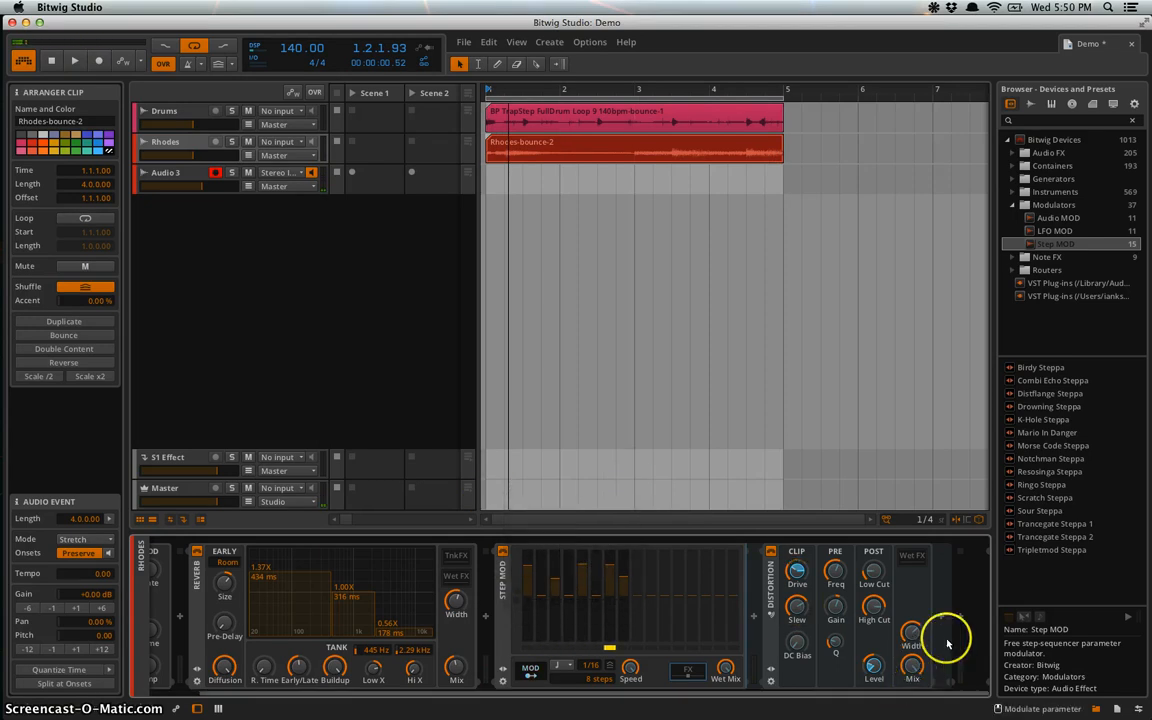
- Collapse the Step MOD and add an Audio MOD after it, with Drums (Pre-Fader) as its source
{"action": "left_click", "coordinate": [502, 585]}
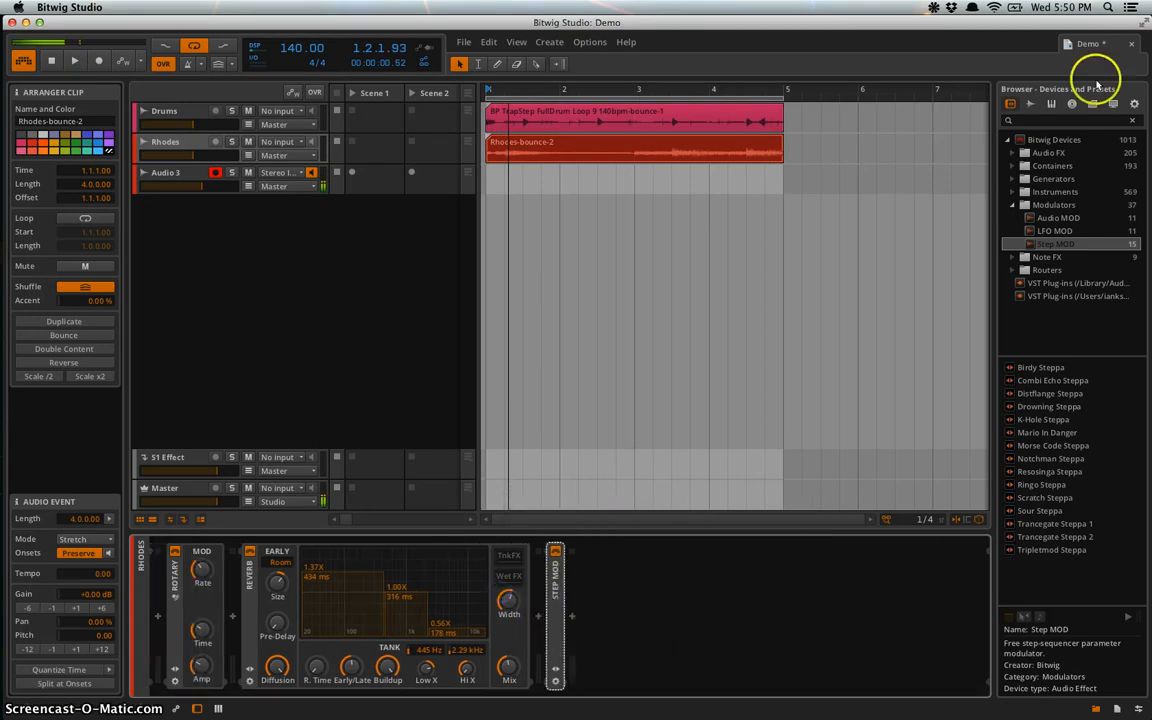
{"action": "left_click_drag", "start_coordinate": [1058, 218], "coordinate": [740, 600]}
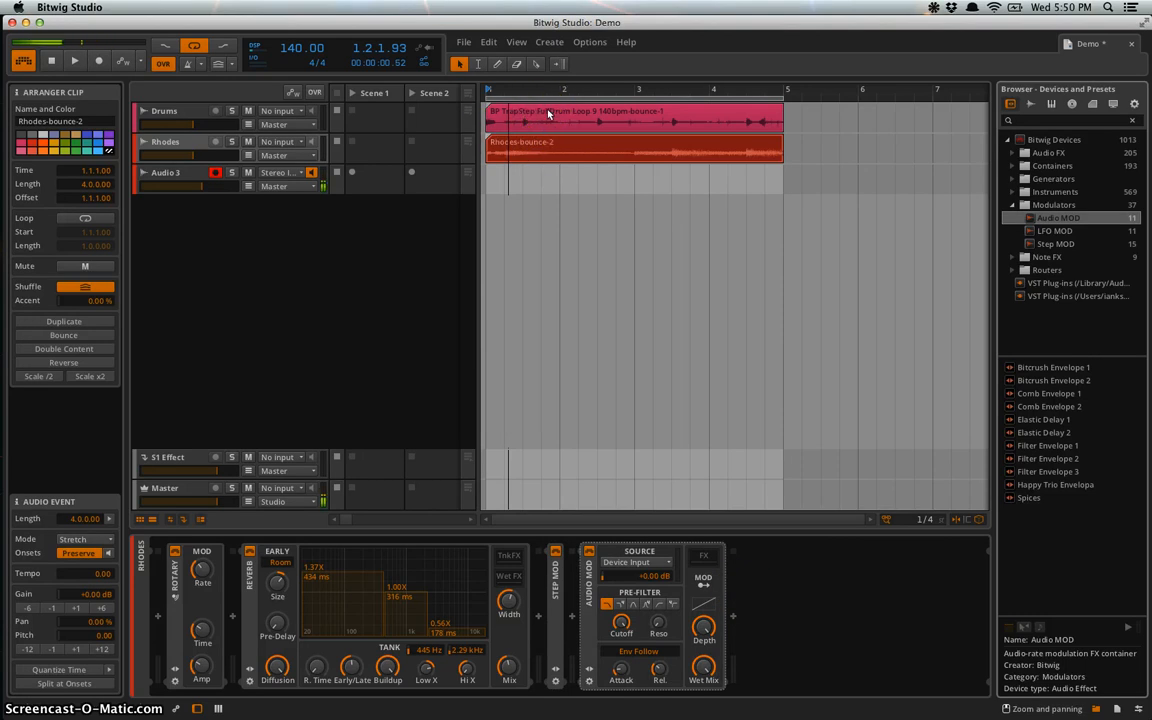
{"action": "left_click", "coordinate": [621, 563]}
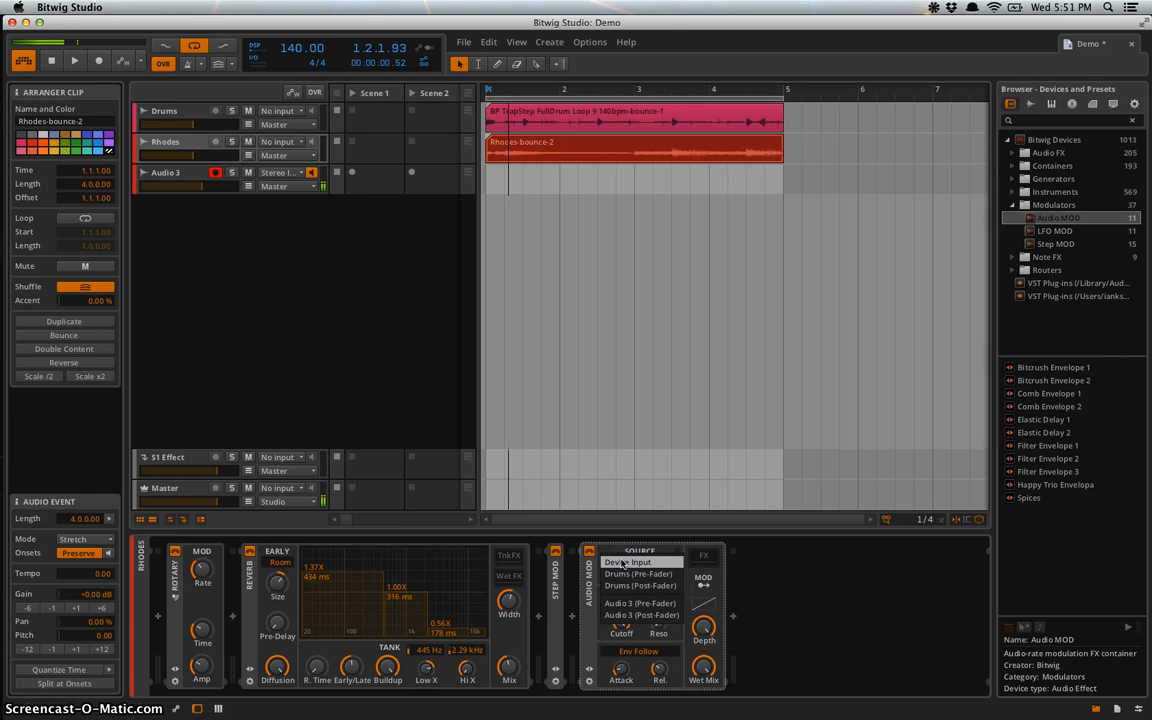
{"action": "left_click", "coordinate": [622, 575]}
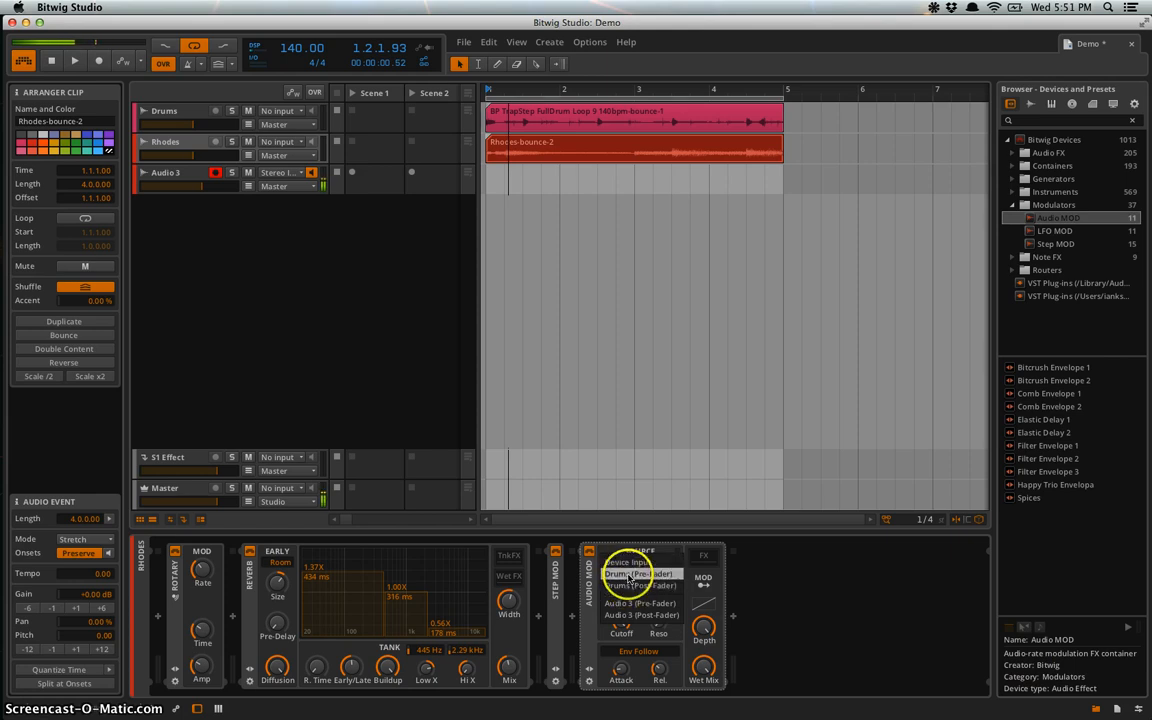
{"action": "left_click", "coordinate": [628, 576]}
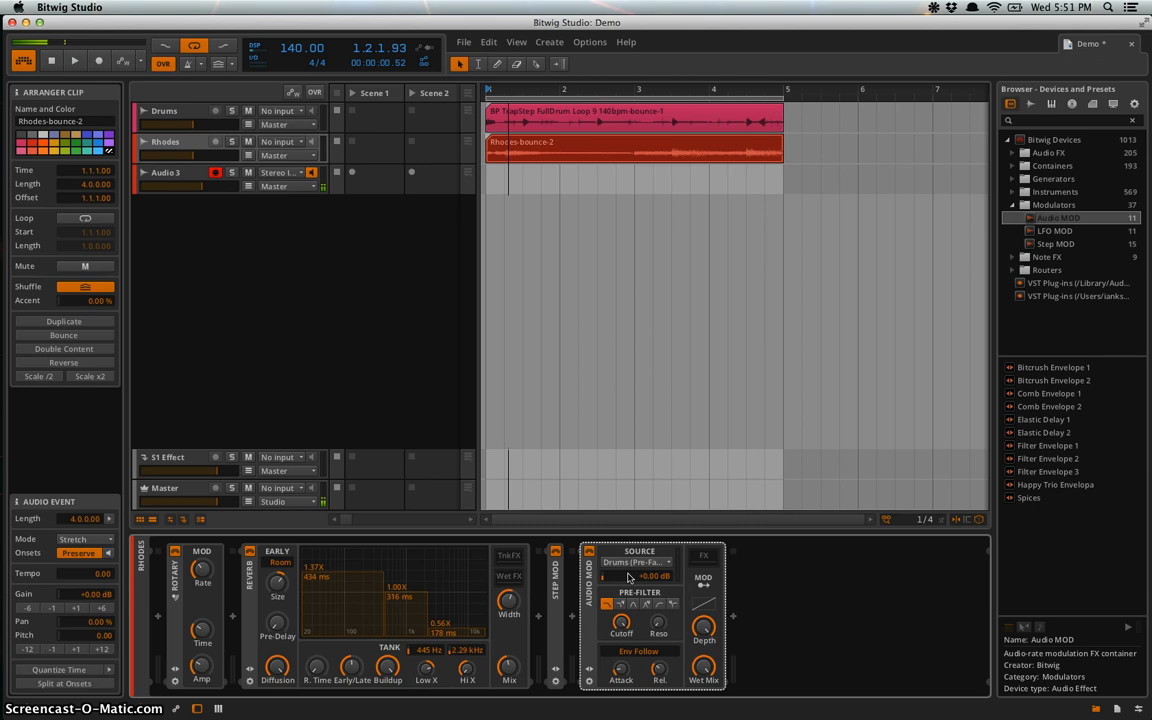
- Insert a Ring-Mod into the Audio MOD's nested FX chain
{"action": "left_click", "coordinate": [706, 556]}
{"action": "left_click", "coordinate": [734, 615]}
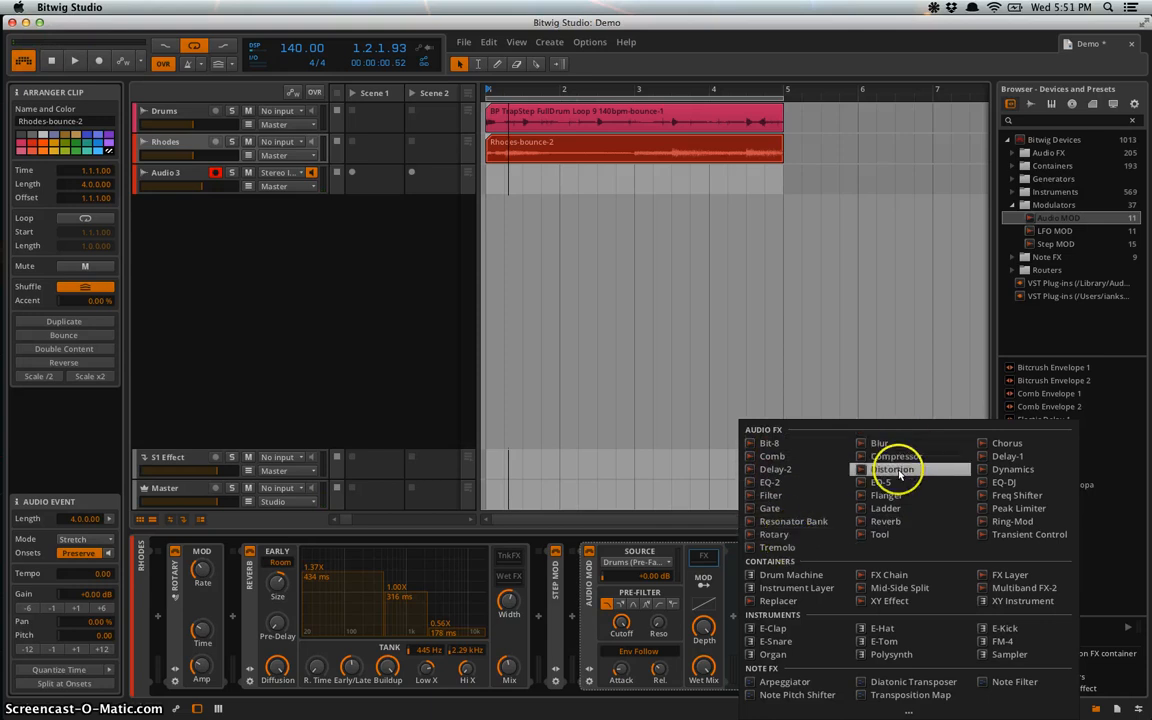
{"action": "left_click", "coordinate": [998, 521]}
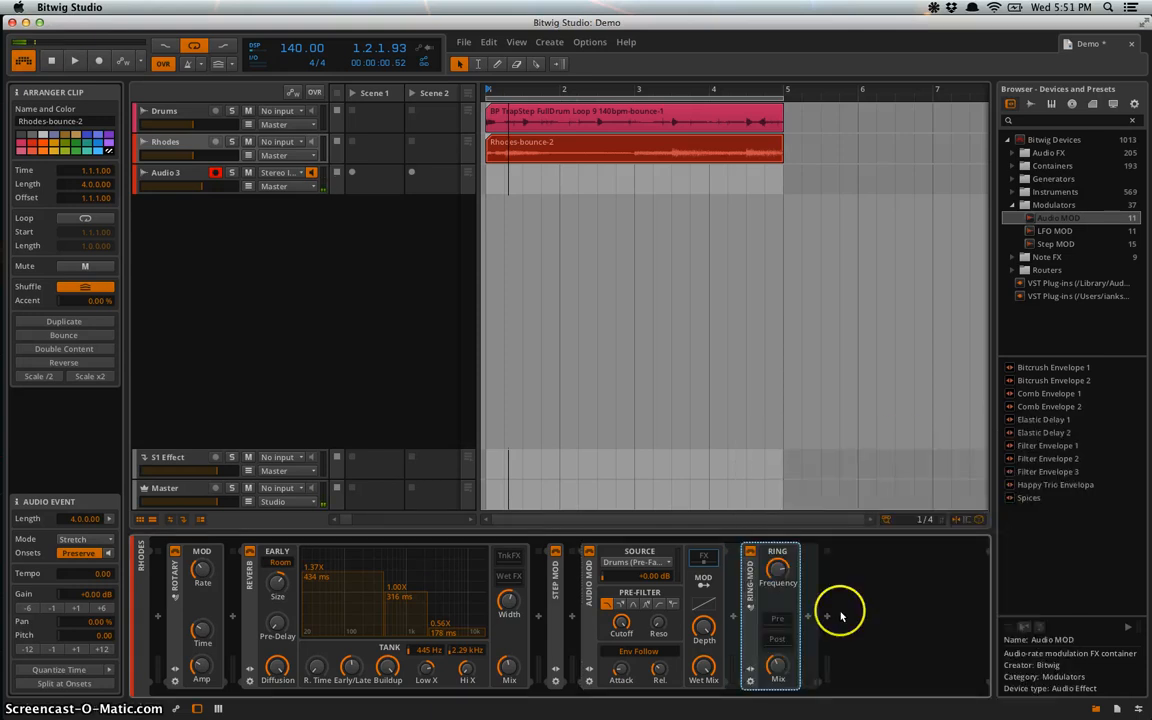
- Map the Audio MOD's modulation output to the Ring-Mod's Frequency and adjust the base Frequency
{"action": "left_click", "coordinate": [702, 609]}
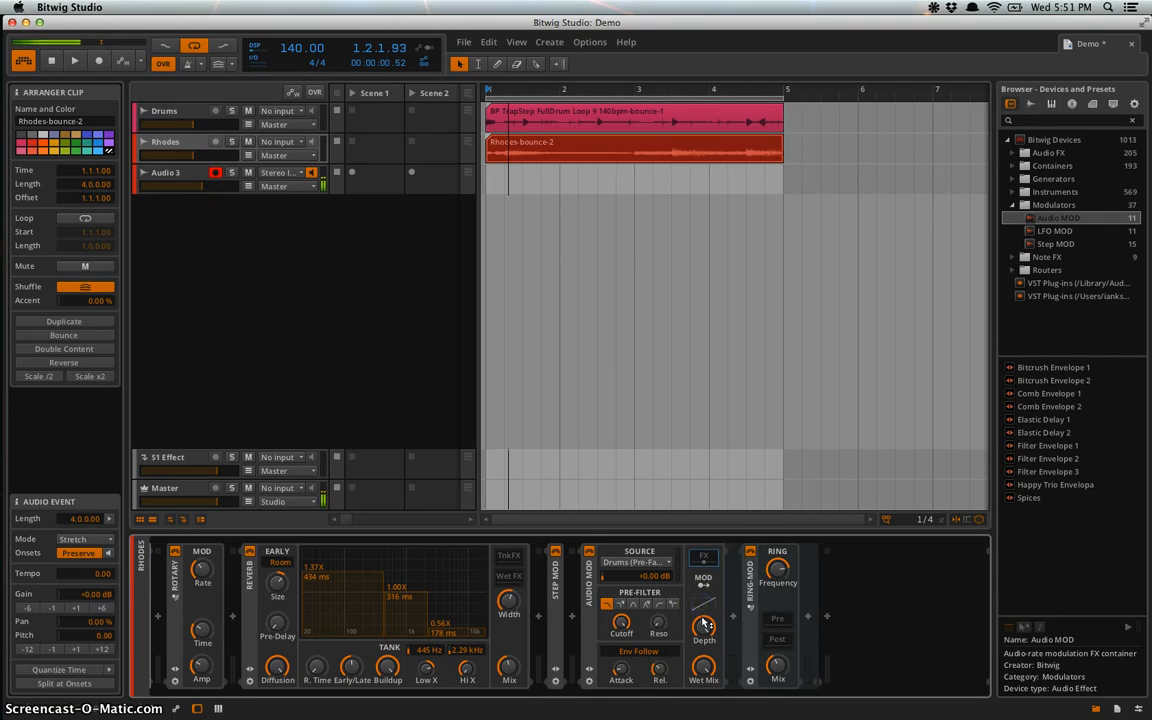
{"action": "left_click", "coordinate": [704, 578]}
{"action": "mouse_move", "coordinate": [704, 584]}
{"action": "left_mouse_down"}
{"action": "mouse_move", "coordinate": [707, 573]}
{"action": "mouse_move", "coordinate": [776, 564]}
{"action": "mouse_move", "coordinate": [773, 577]}
{"action": "left_mouse_up"}
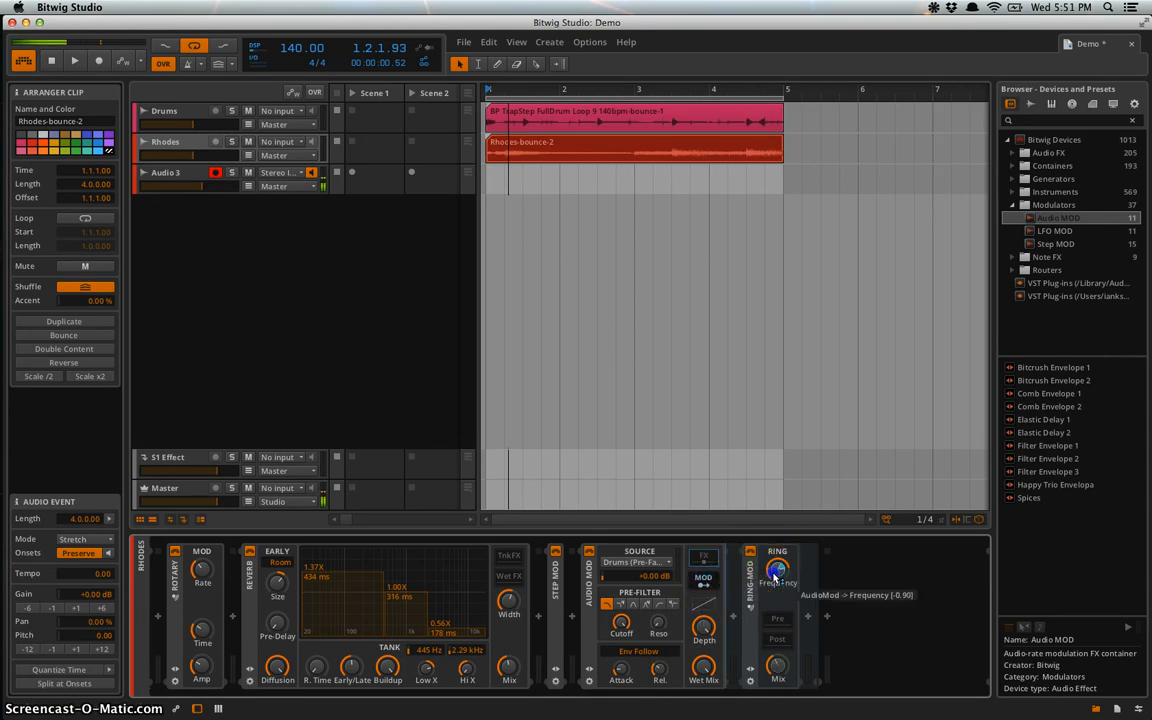
{"action": "left_click", "coordinate": [704, 579]}
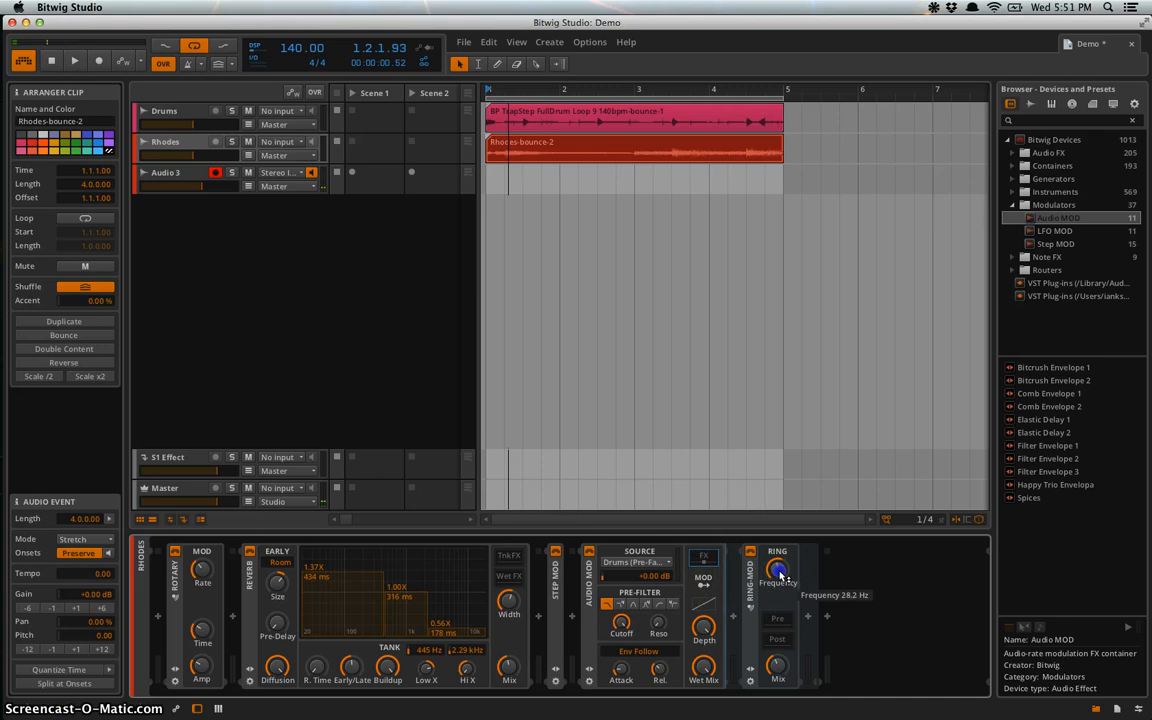
{"action": "left_click_drag", "start_coordinate": [781, 574], "coordinate": [780, 572]}
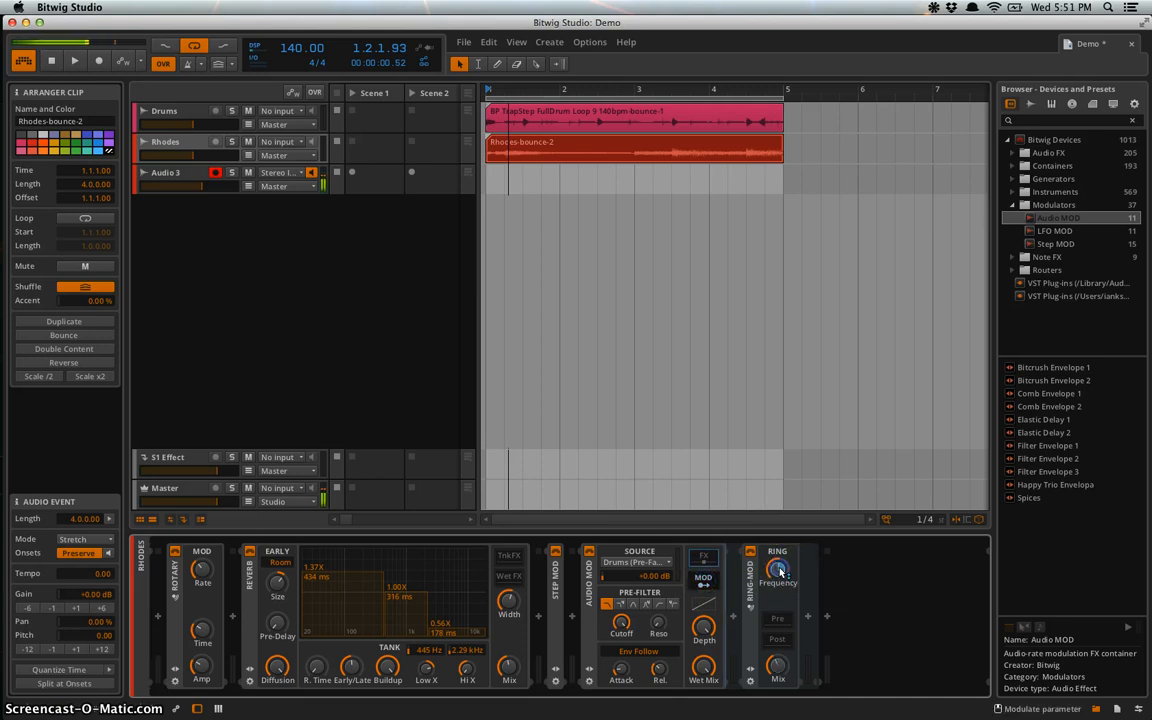
{"action": "left_click", "coordinate": [703, 586]}
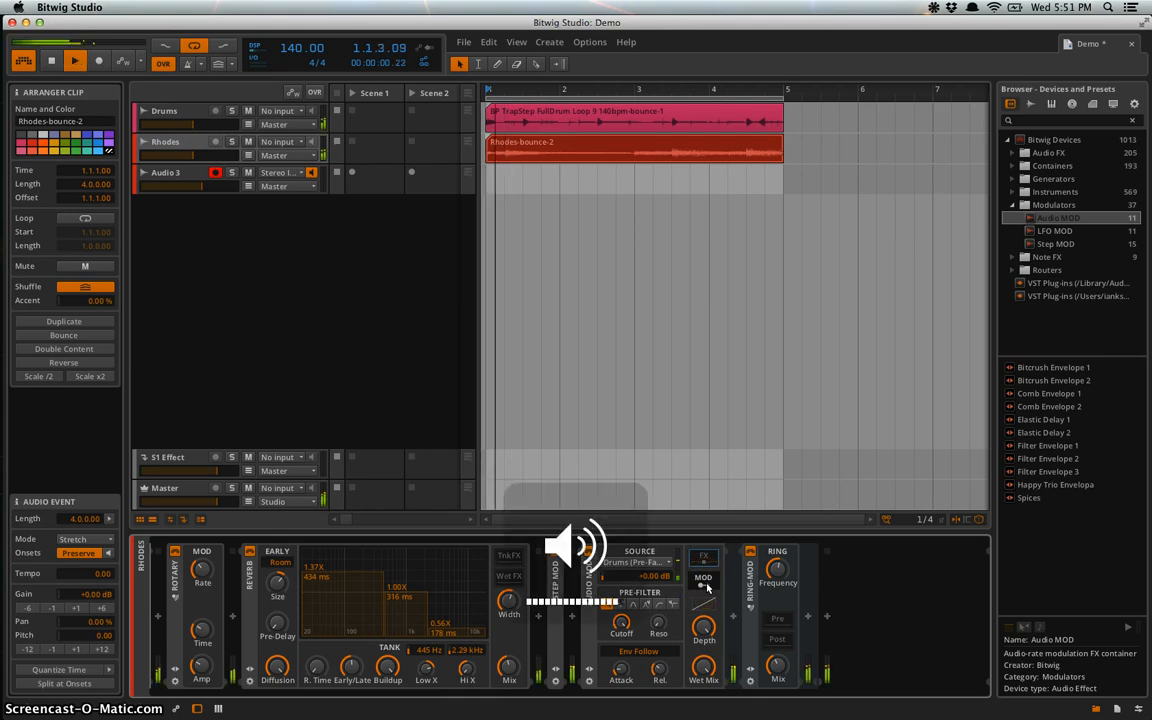
- Readjust the Audio MOD's modulation of the Ring-Mod's Frequency to a positive amount of about +1.55, and play the loop to check it
{"action": "left_click", "coordinate": [714, 580]}
{"action": "left_click", "coordinate": [772, 568]}
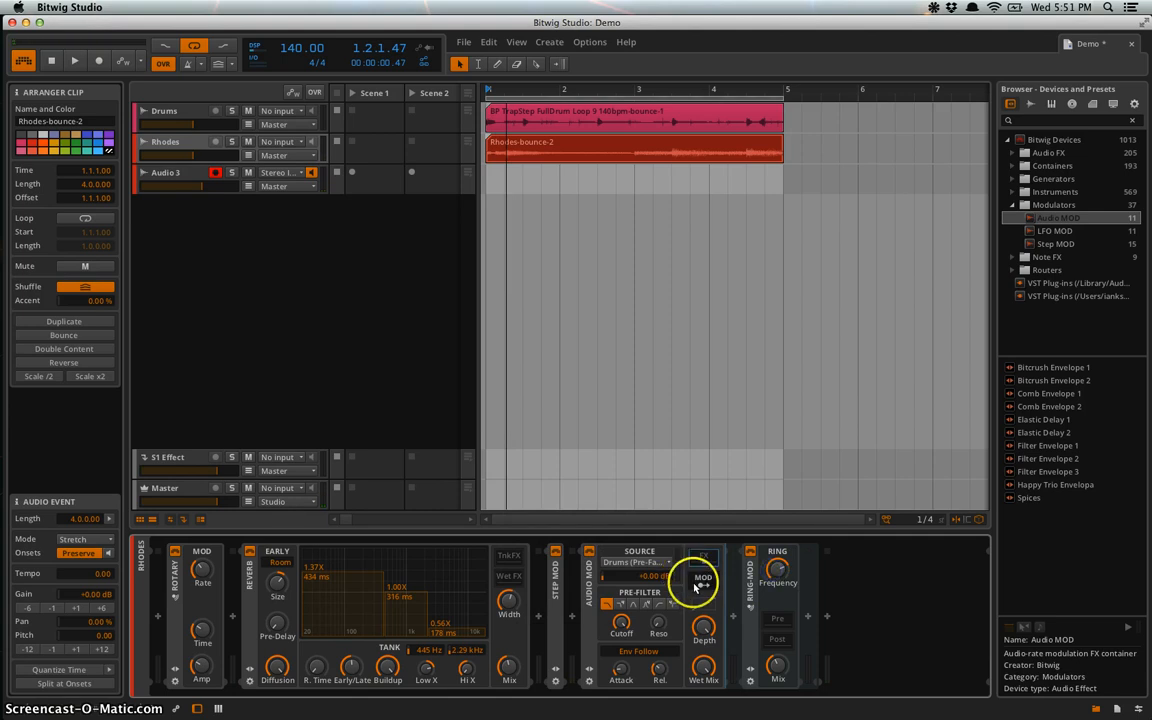
{"action": "left_click", "coordinate": [772, 570]}
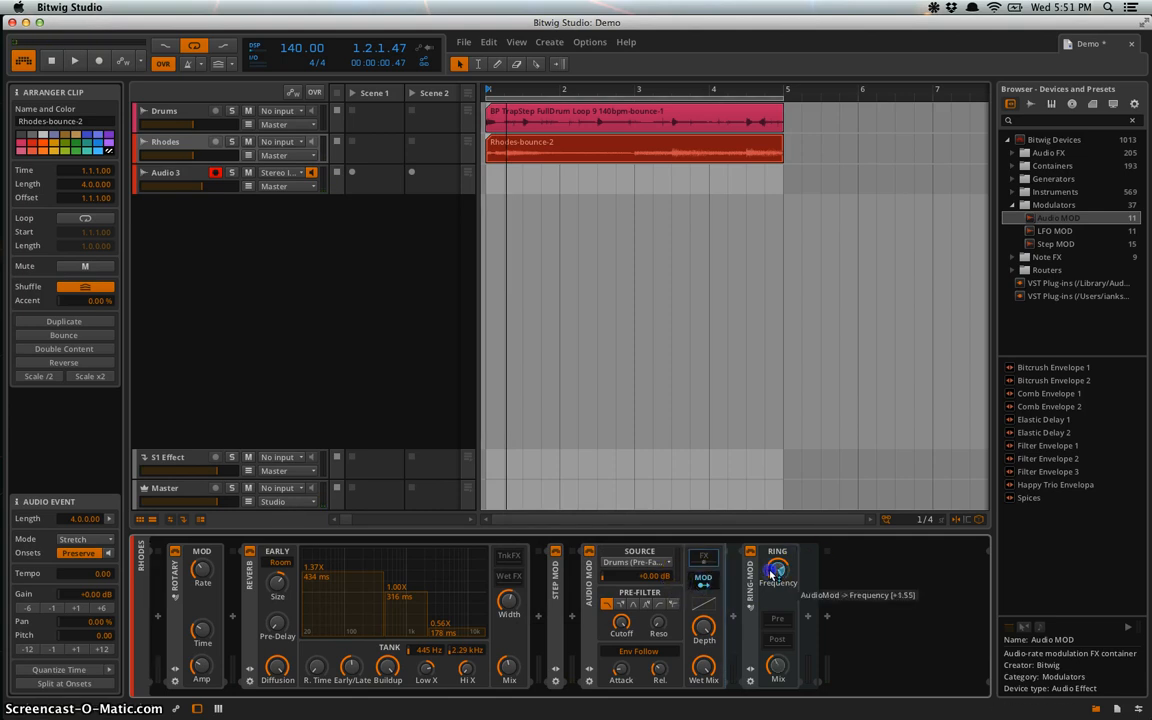
{"action": "left_click_drag", "start_coordinate": [770, 572], "coordinate": [771, 571]}
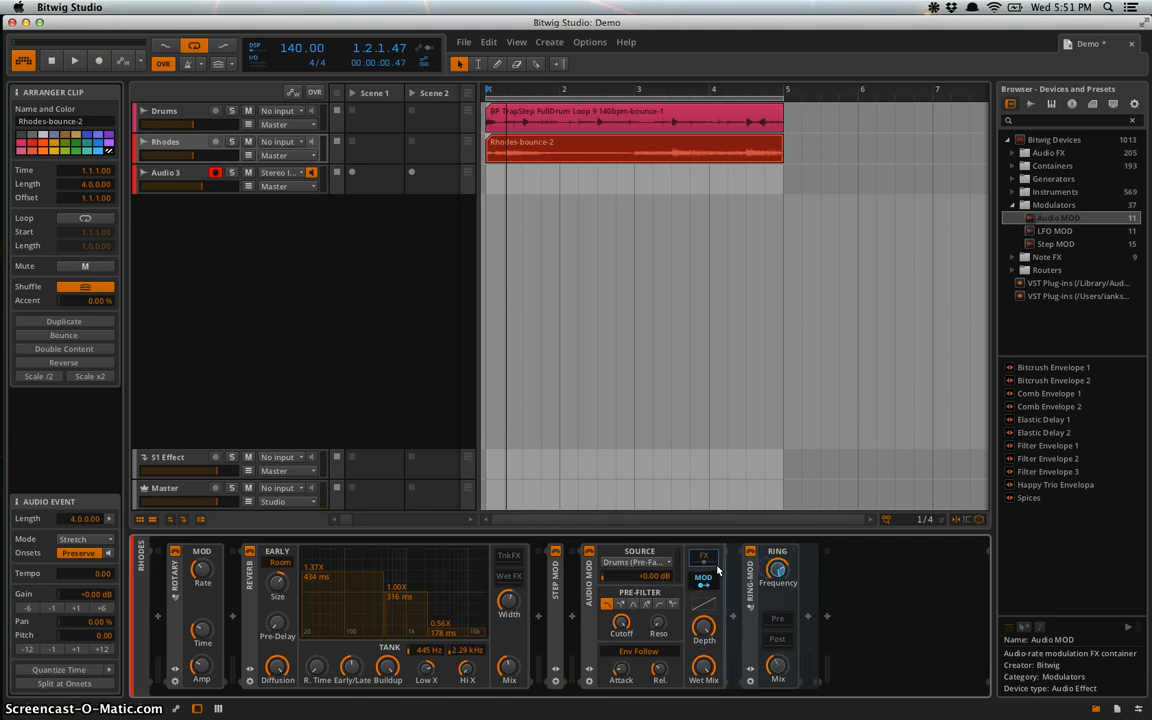
{"action": "key", "text": "space"}
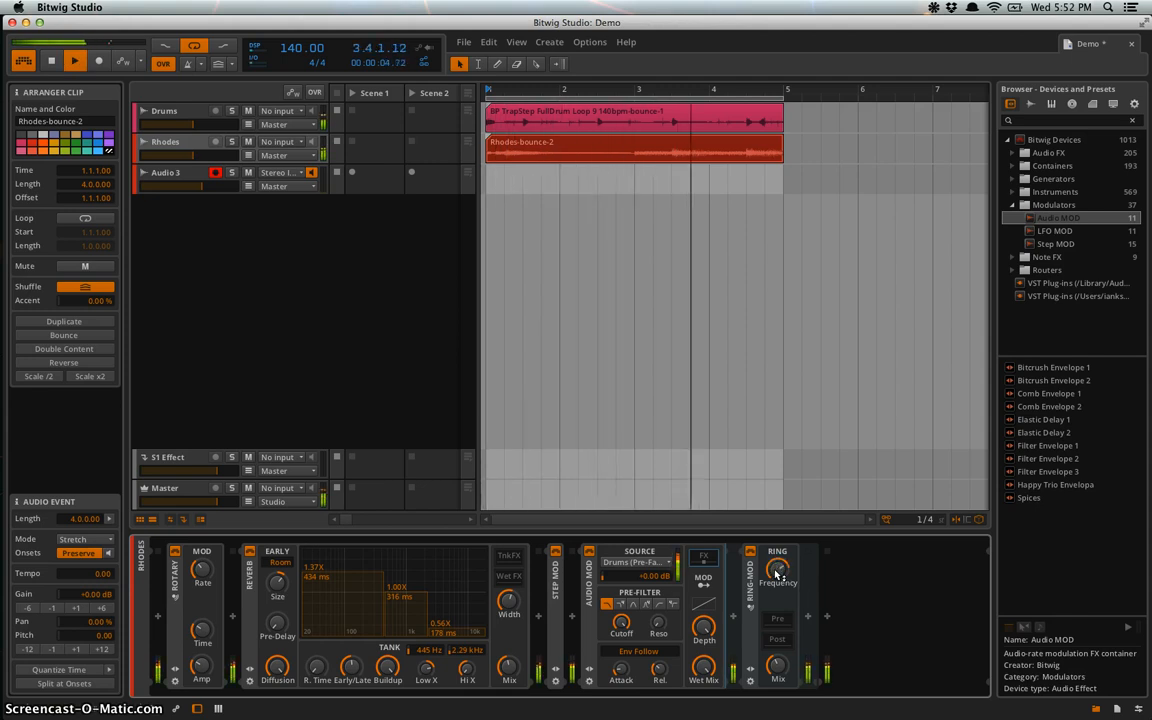
{"action": "key", "text": "space"}
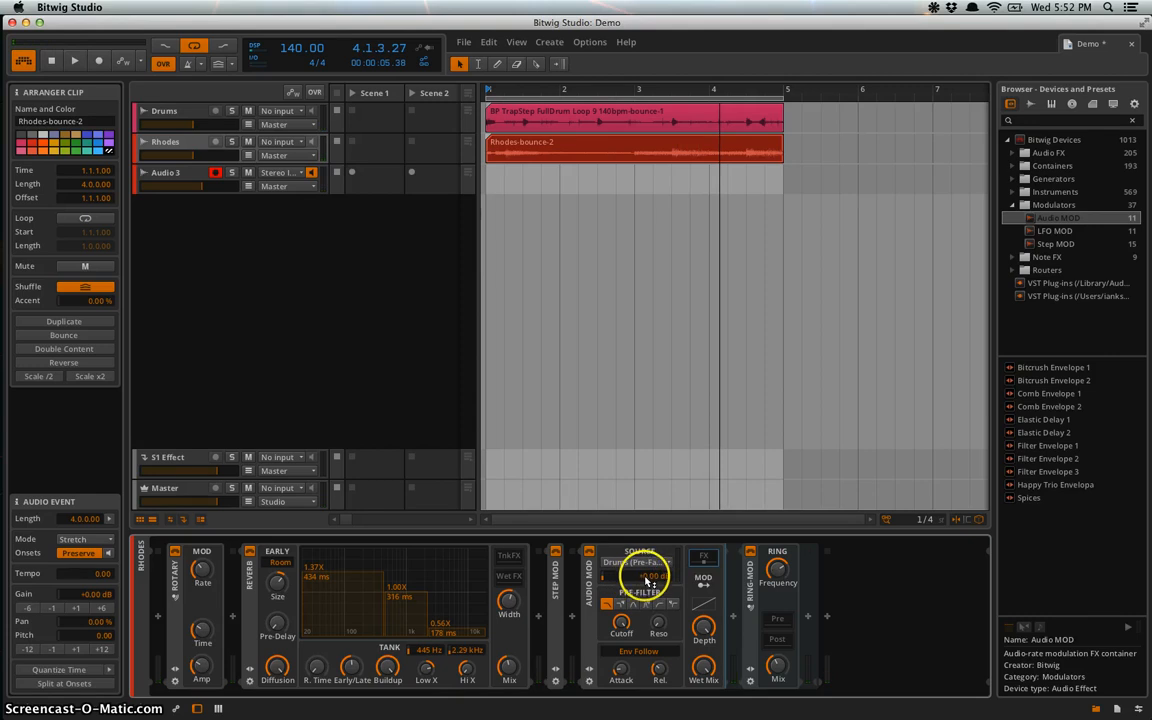
- Raise the Audio MOD's source gain to +11.0 dB and sweep the Ring-Mod's Frequency between about 150 Hz and 4.73 Hz during playback
{"action": "key", "text": "XF86AudioMute"}
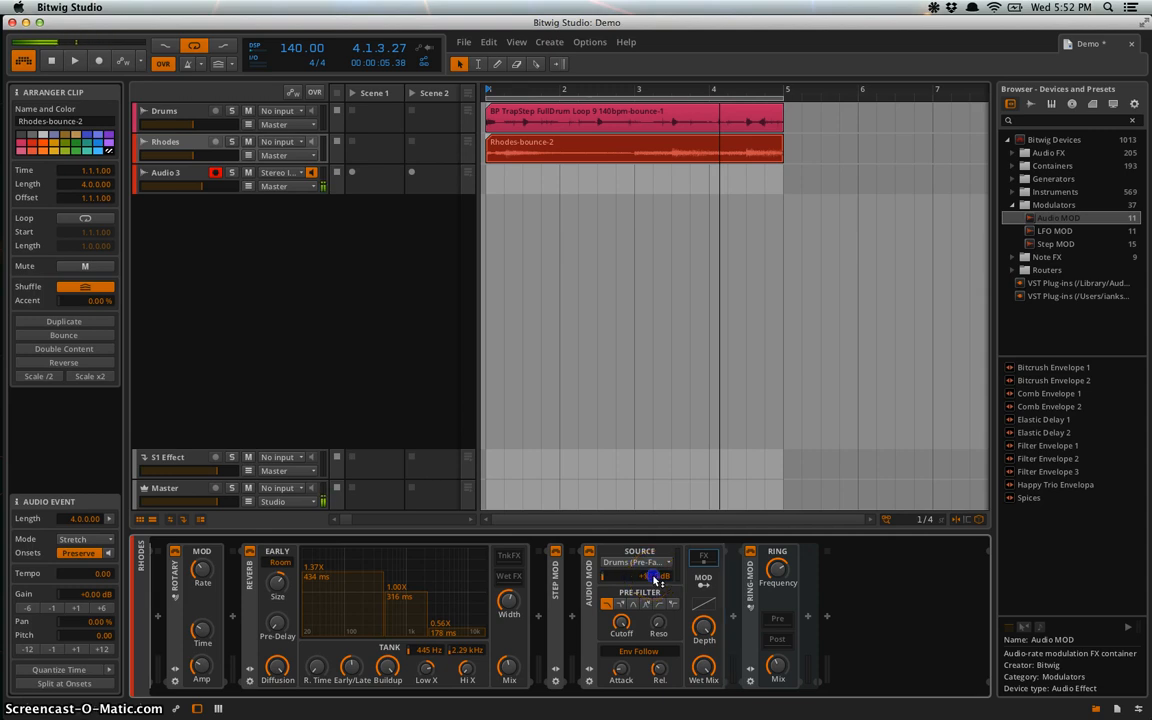
{"action": "key", "text": "XF86AudioRaiseVolume"}
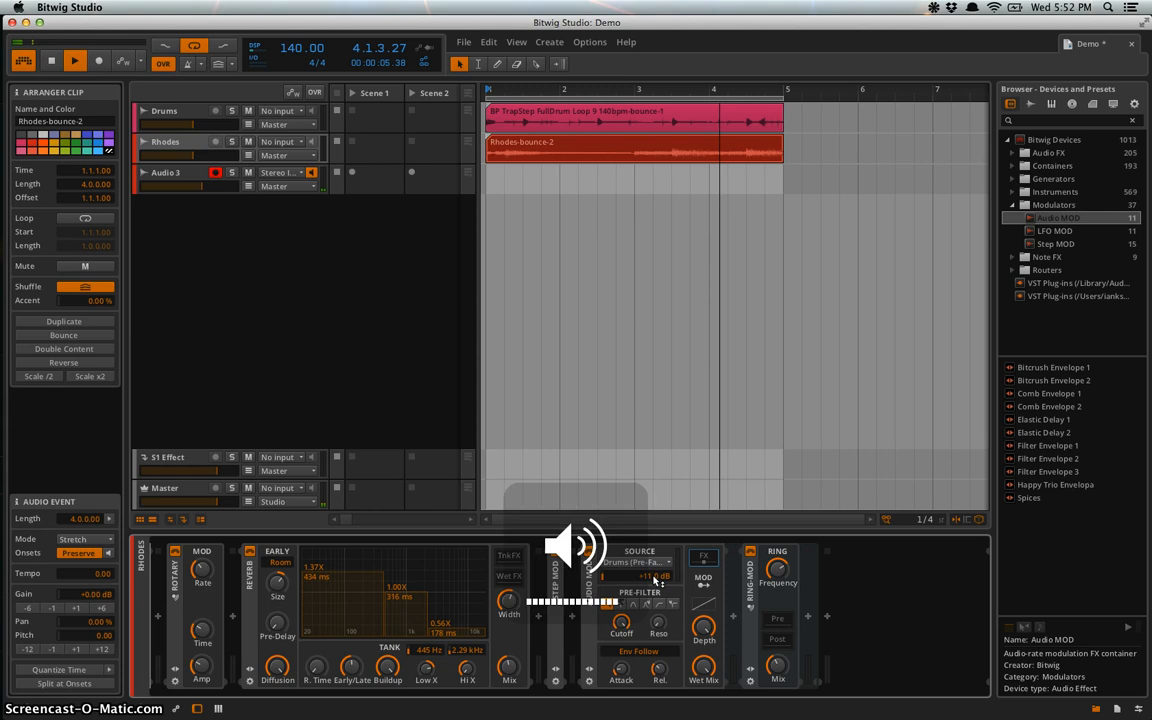
{"action": "key", "text": "space"}
{"action": "mouse_move", "coordinate": [774, 574]}
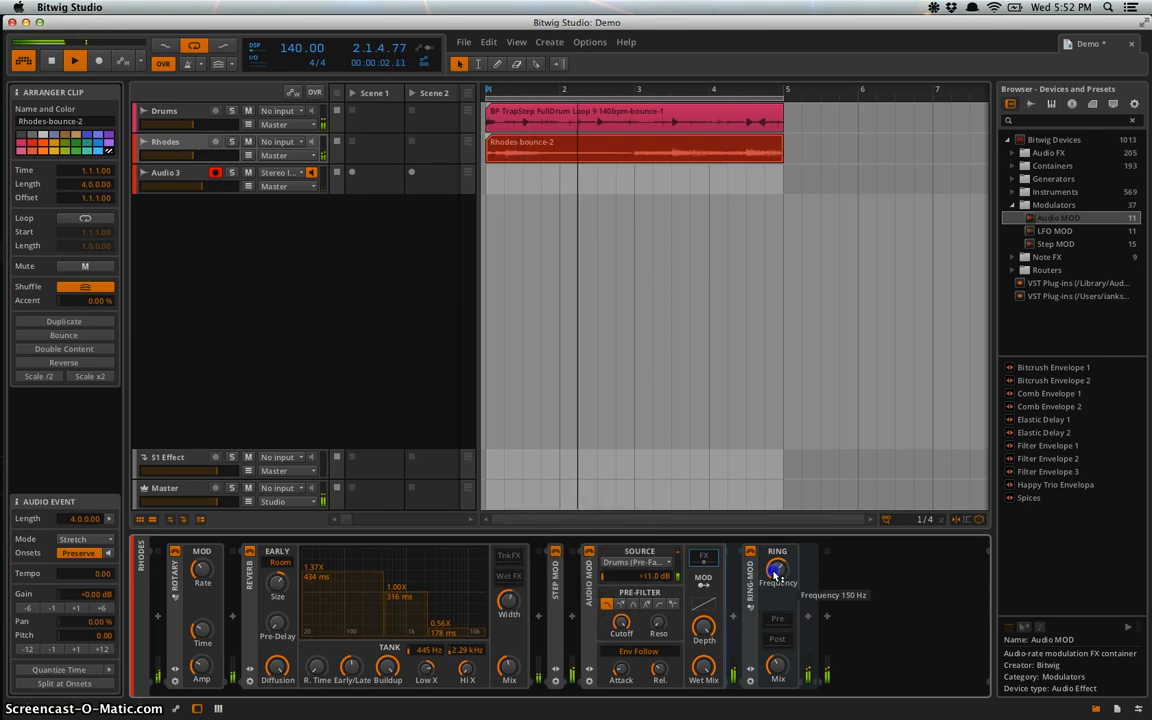
{"action": "left_click_drag", "start_coordinate": [774, 574], "coordinate": [774, 574]}
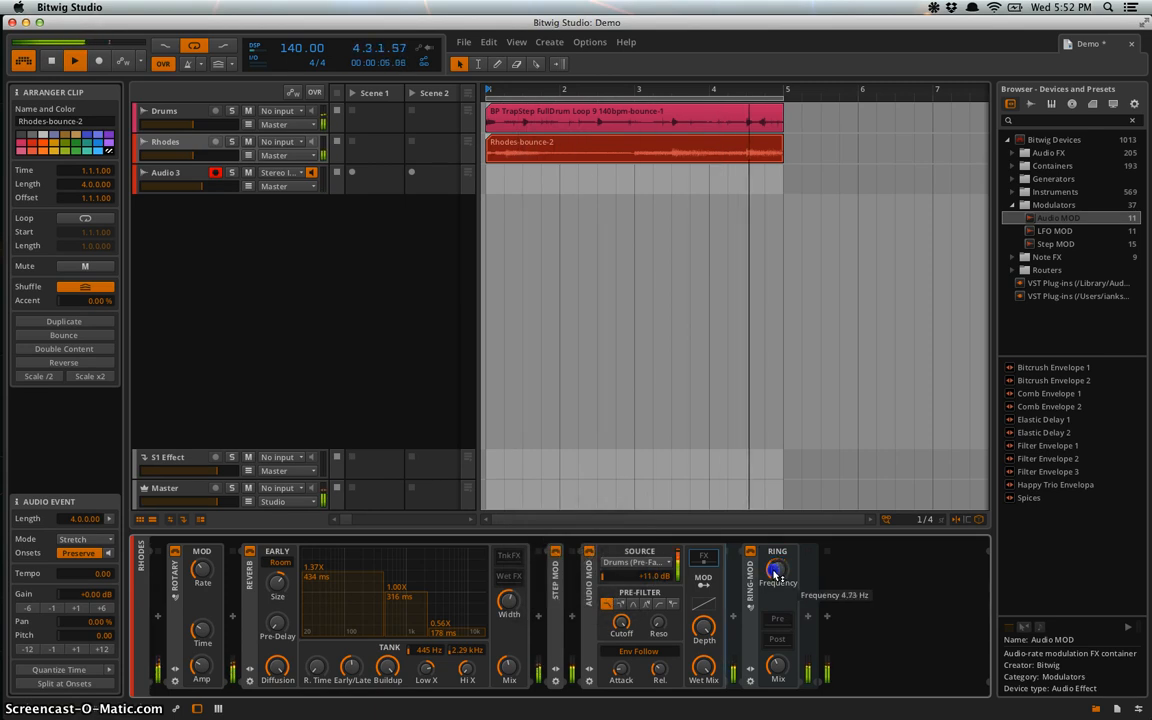
- Raise the Audio MOD's source gain to +24.0 dB and lower the Ring-Mod's Mix to about 25% while listening
{"action": "left_click_drag", "start_coordinate": [656, 578], "coordinate": [656, 585]}
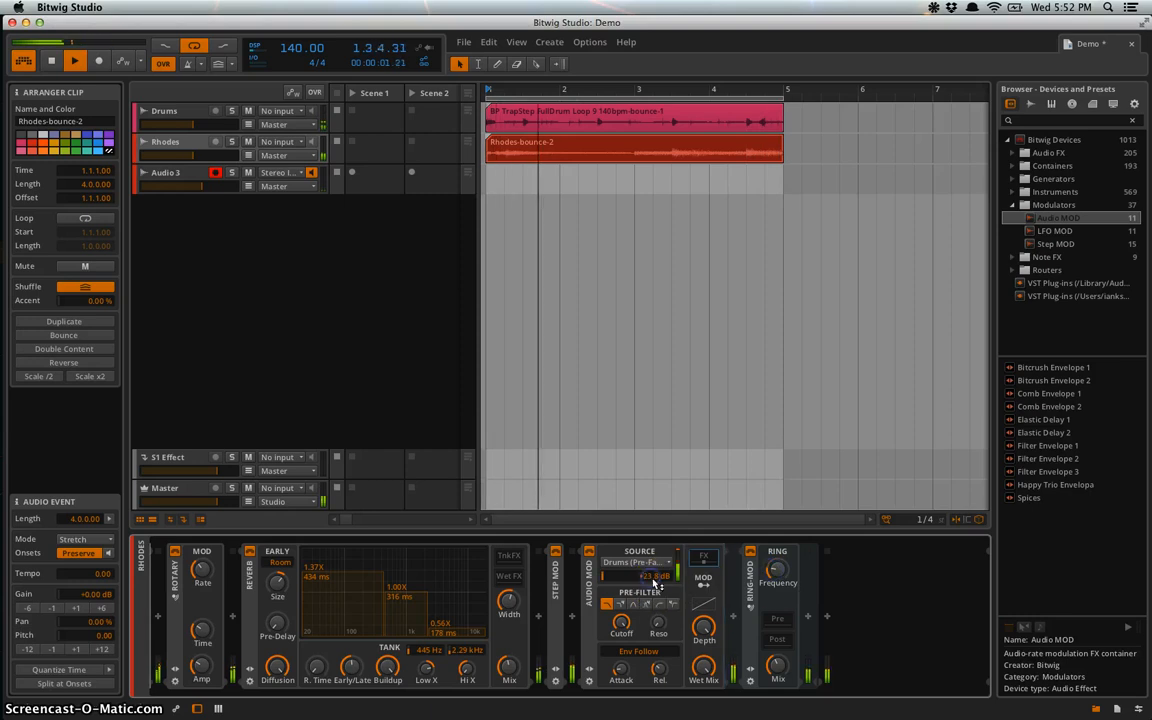
{"action": "left_click_drag", "start_coordinate": [778, 675], "coordinate": [779, 677]}
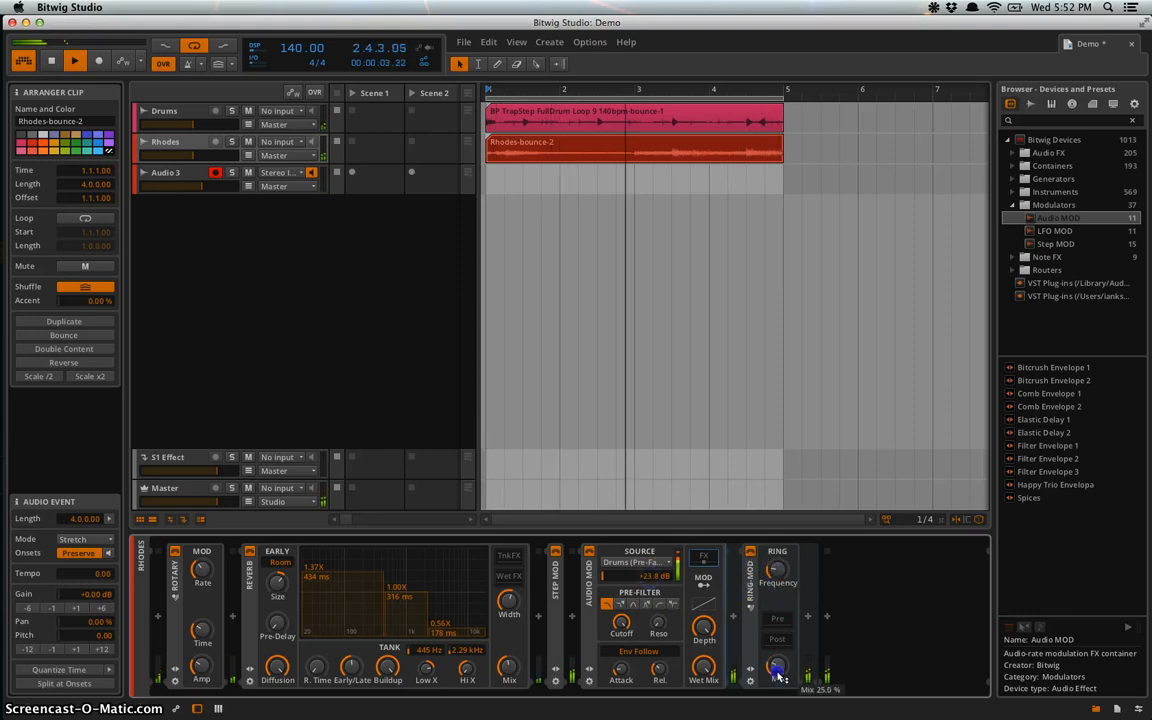
{"action": "left_click_drag", "start_coordinate": [645, 581], "coordinate": [650, 582]}
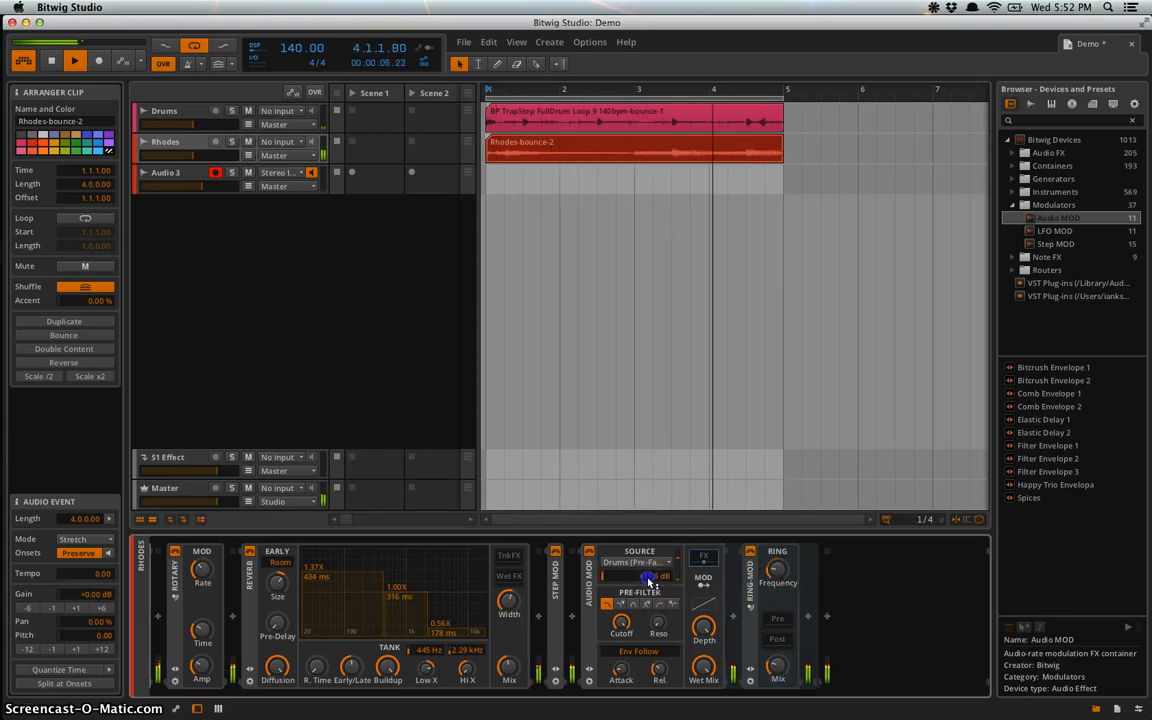
{"action": "key", "text": "XF86AudioRaiseVolume"}
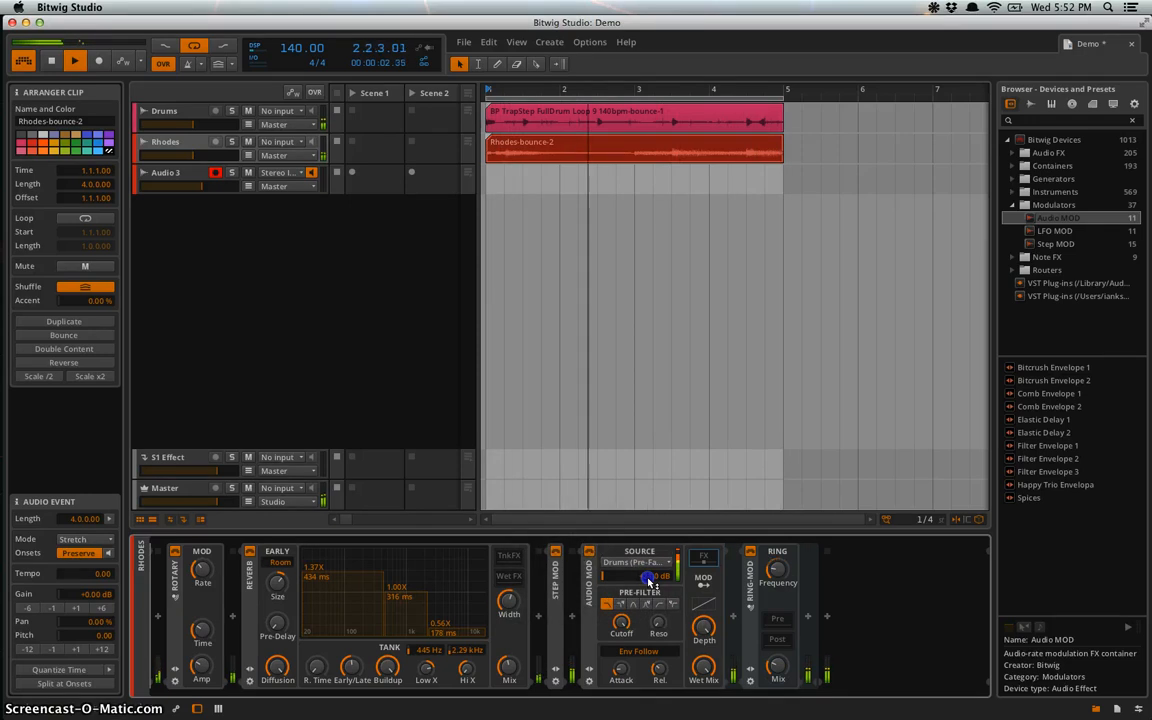
{"action": "left_click", "coordinate": [645, 614]}
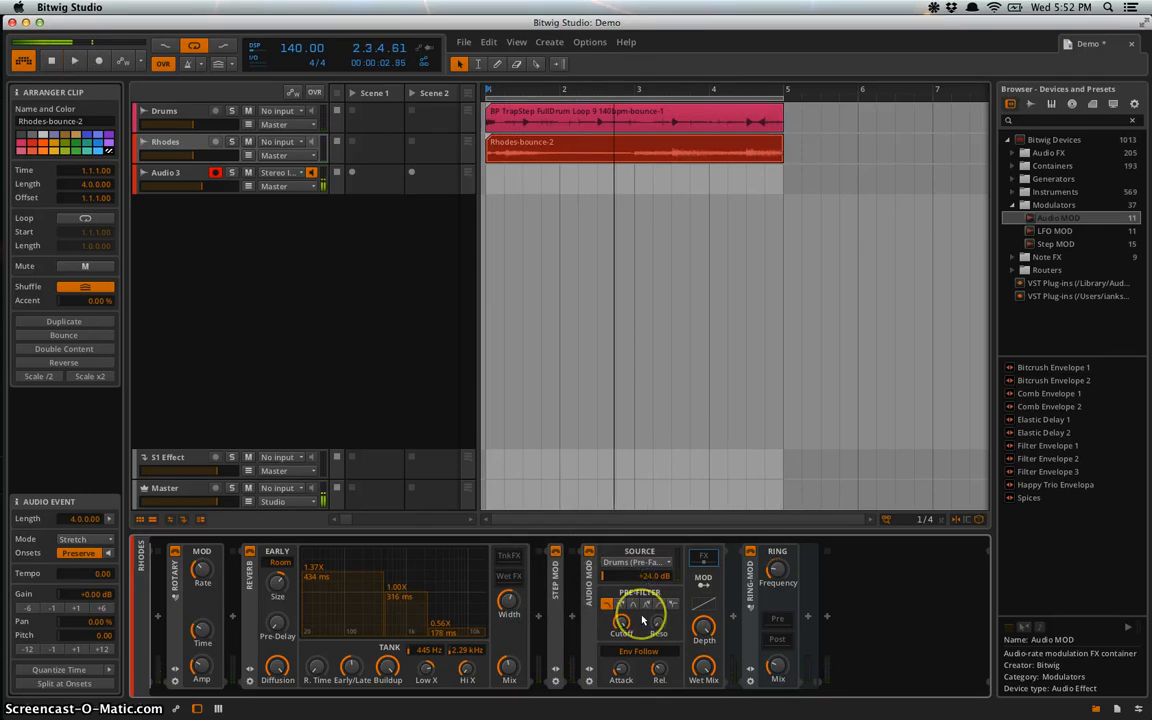
- Play the loop and adjust the Audio MOD's envelope follower release by ear
{"action": "key", "text": "XF86AudioMute"}
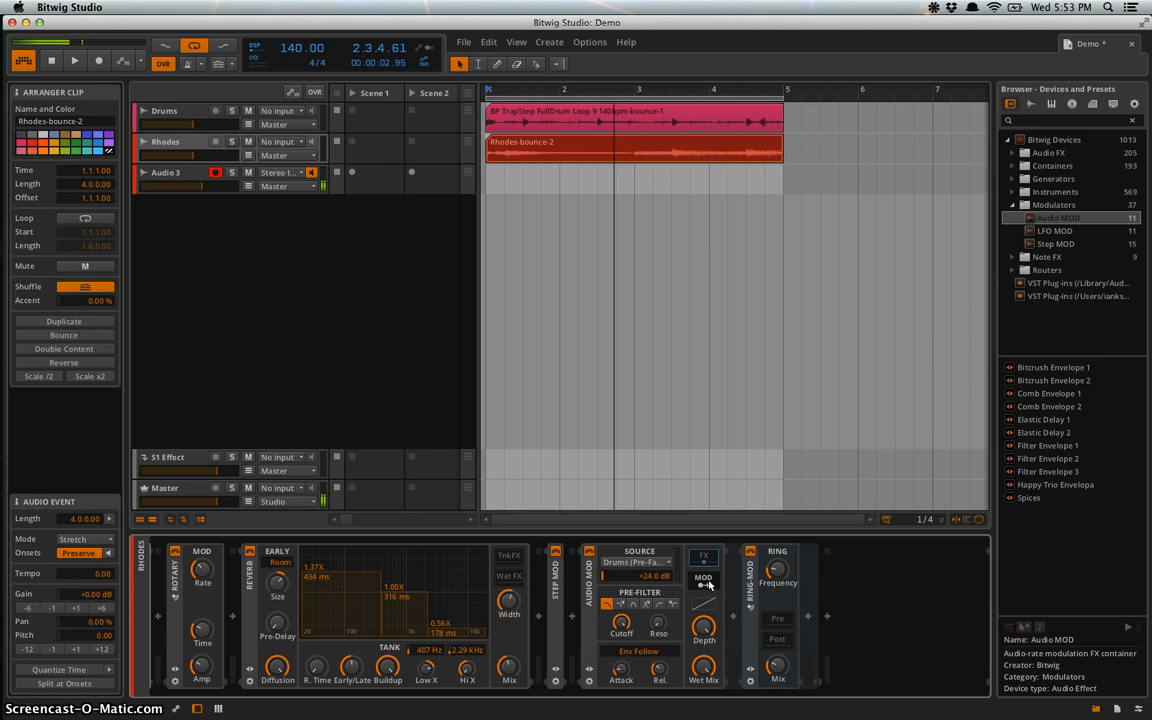
{"action": "key", "text": "space"}
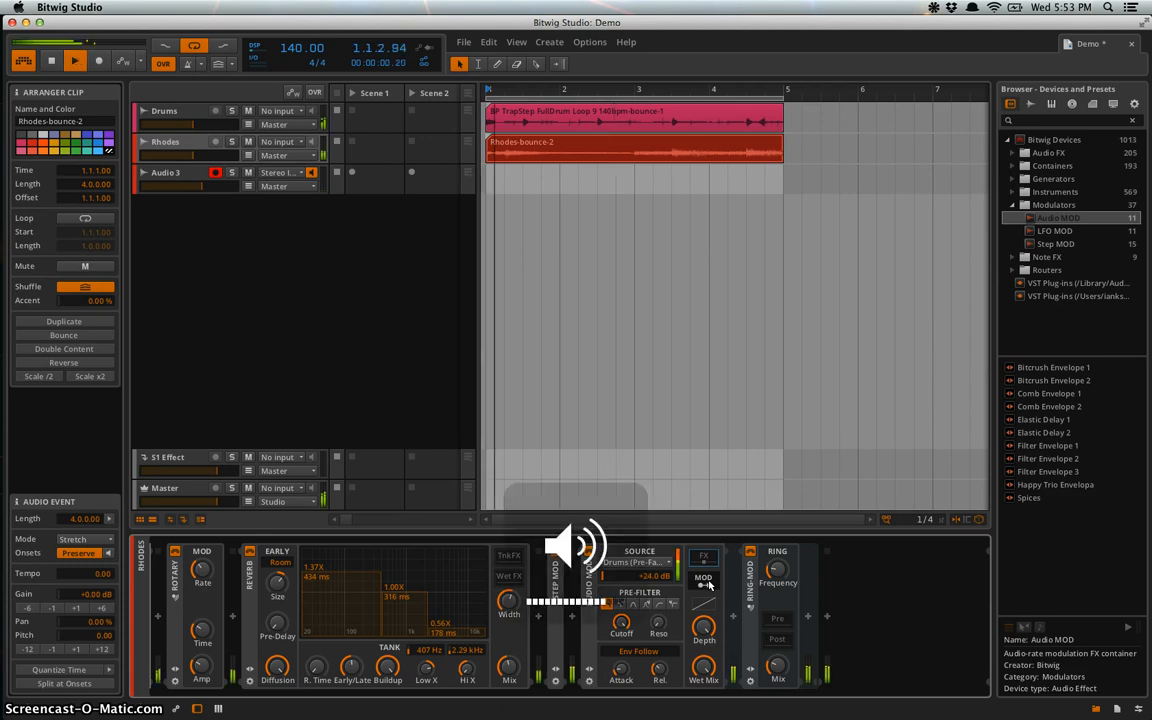
{"action": "left_click", "coordinate": [660, 672]}
{"action": "left_click_drag", "start_coordinate": [657, 673], "coordinate": [657, 673]}
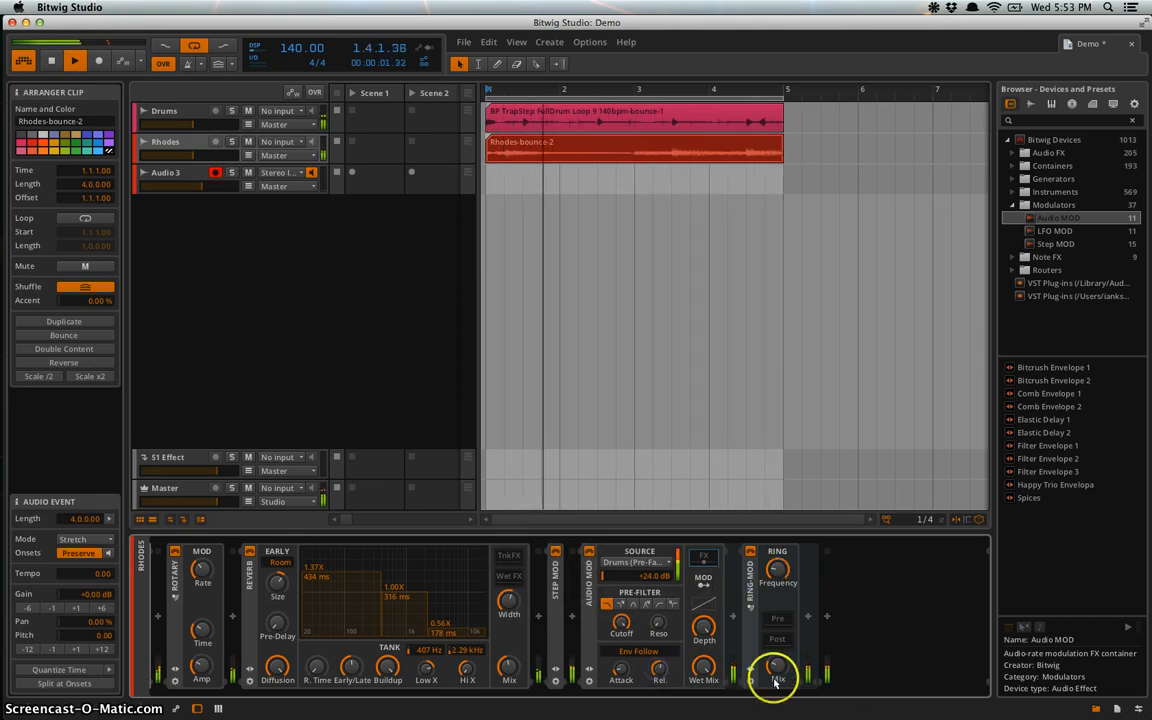
- Fine-tune the Audio MOD's modulation amount on the Ring-Mod's Frequency, stop playback and mute the system sound
{"action": "left_click", "coordinate": [704, 579]}
{"action": "left_click_drag", "start_coordinate": [777, 569], "coordinate": [777, 577]}
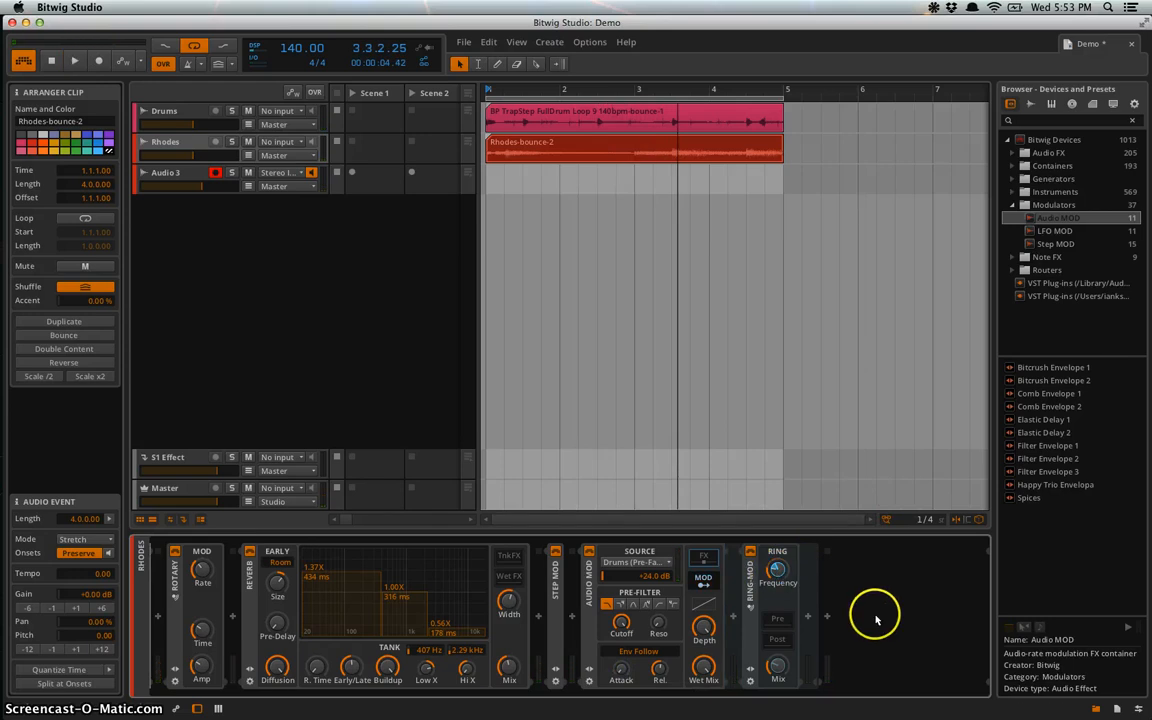
{"action": "key", "text": "XF86AudioMute"}
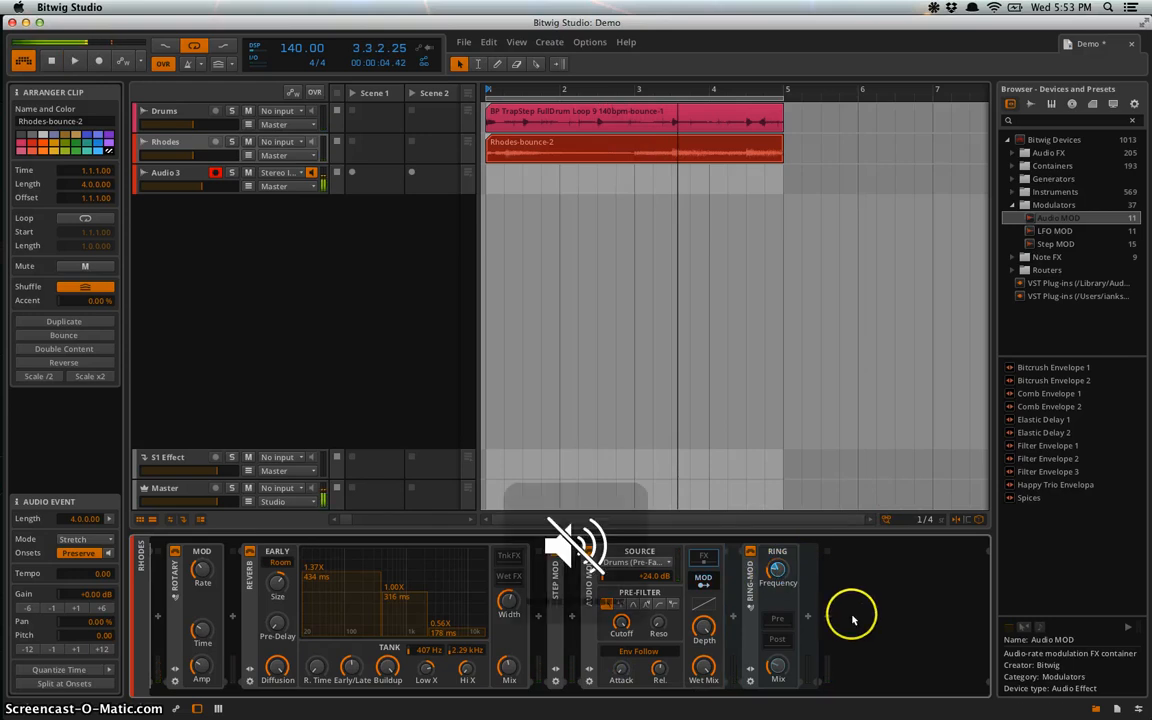
{"action": "left_click", "coordinate": [530, 409]}
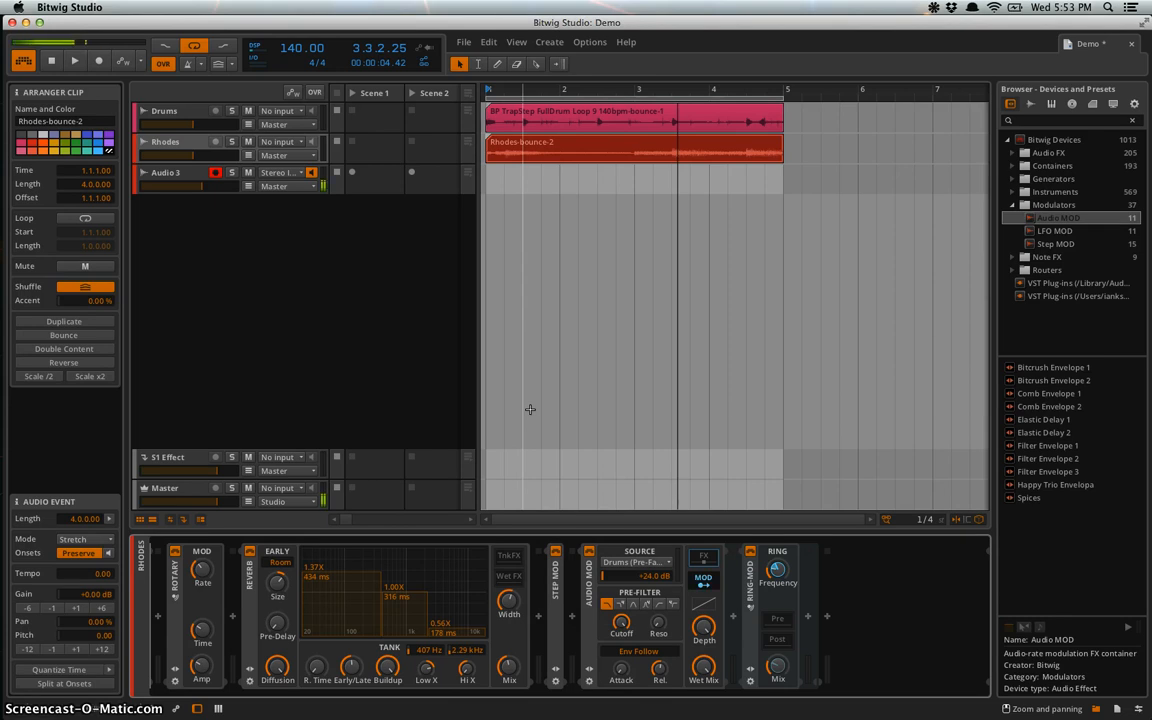
{"action": "mouse_move", "coordinate": [29, 455]}
{"action": "left_click", "coordinate": [30, 538]}
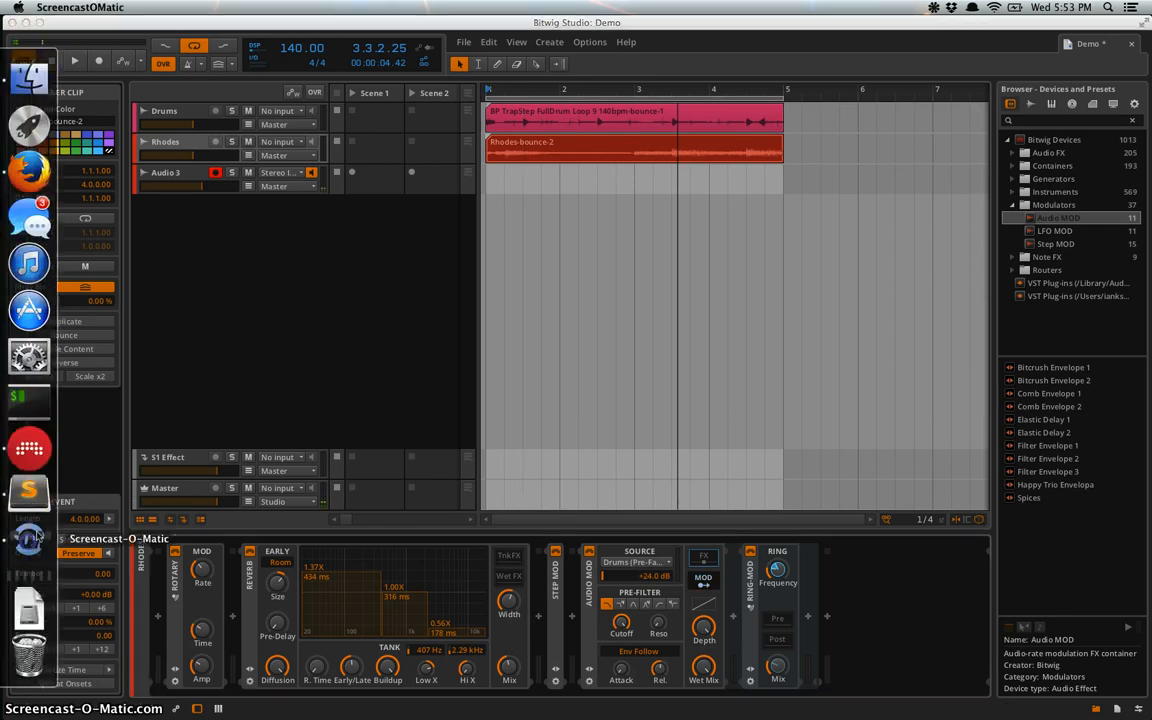